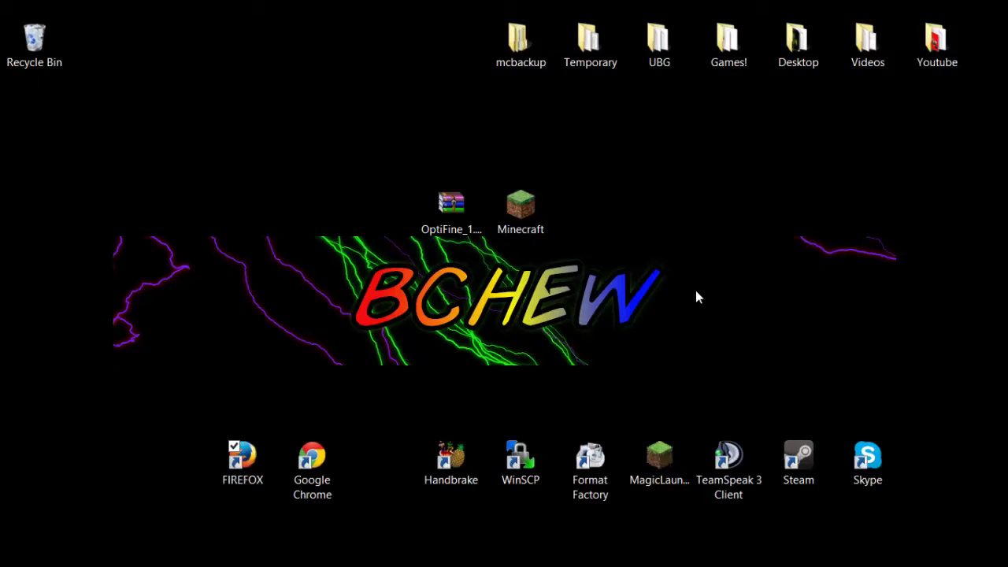
left_click(470, 225)
left_click(654, 291)
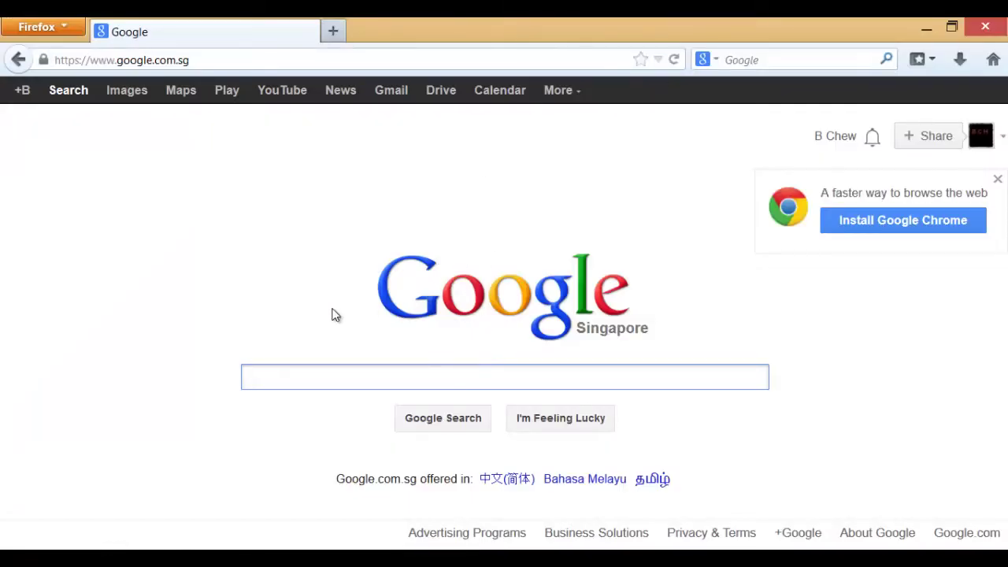
Search Google for "optinfe" and open the minecraftforum.net OptiFine HD topic for 1.6.2
type("optinfe")
key("Return")
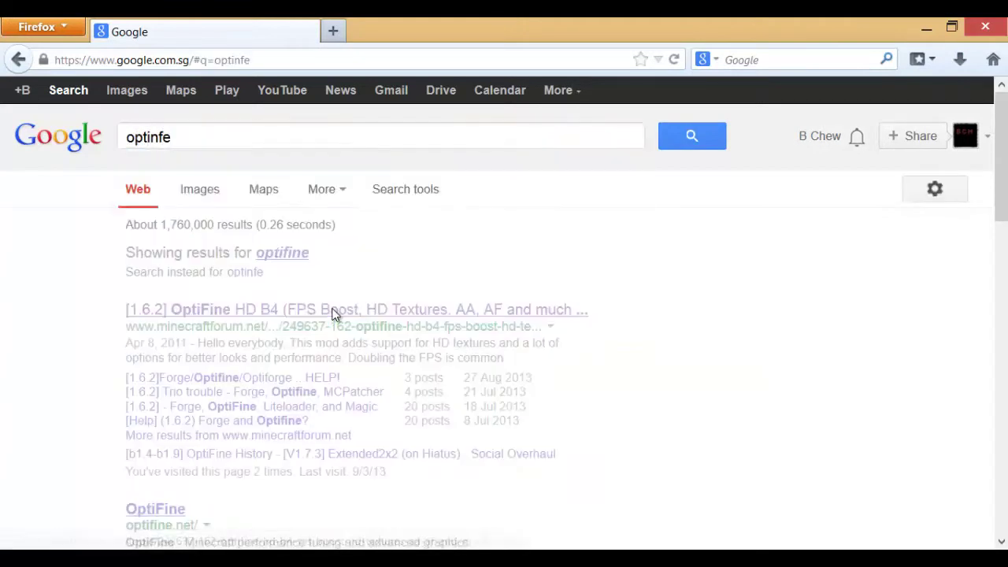
left_click(238, 313)
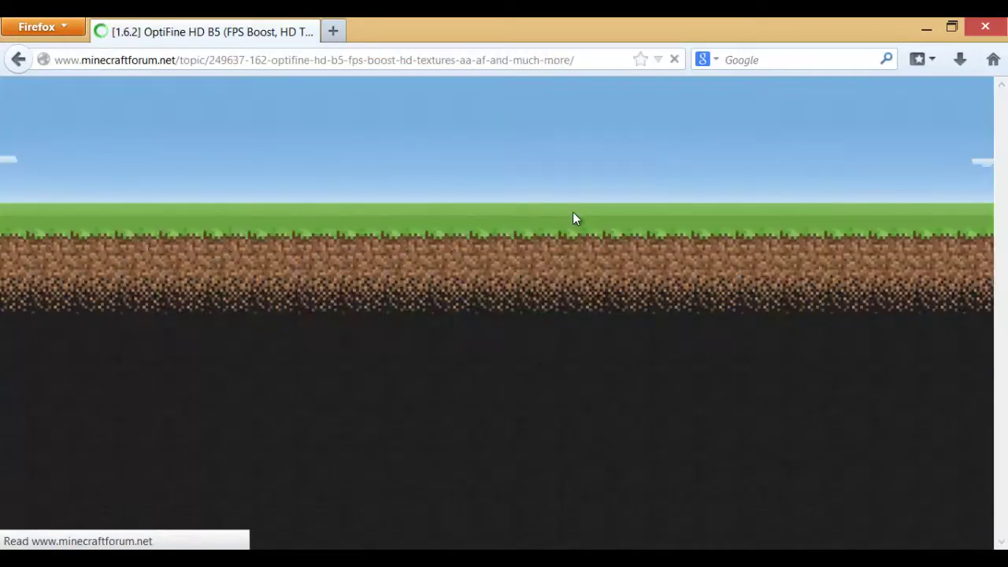
Close the advertisement banner on the forum page and open the mirror link for OptiFine 1.6.2_HD_B5 Standard
left_click_drag(998, 155, 990, 226)
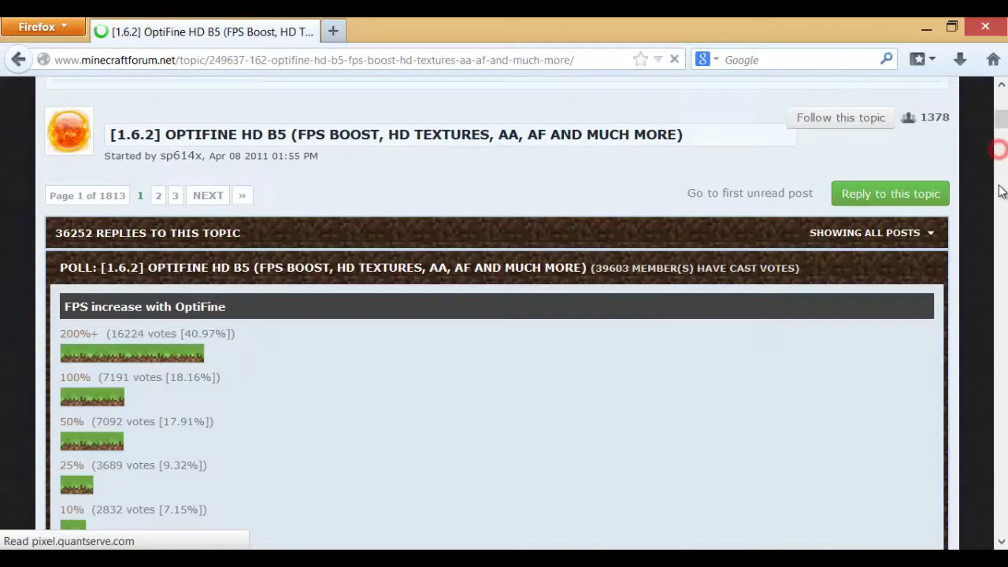
scroll(587, 282, "down", 5)
scroll(584, 282, "down", 5)
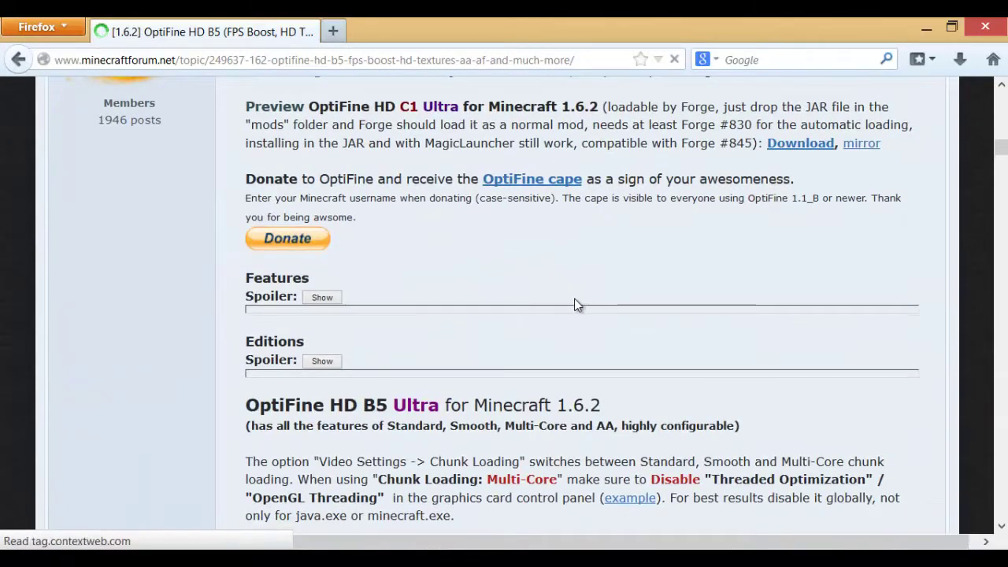
scroll(574, 299, "down", 7)
scroll(567, 218, "down", 3)
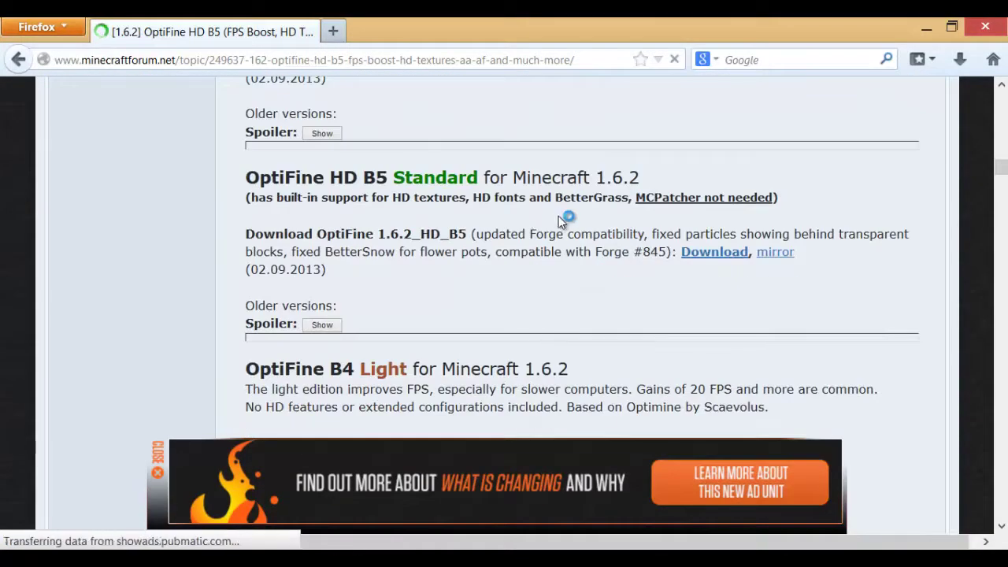
left_click(160, 468)
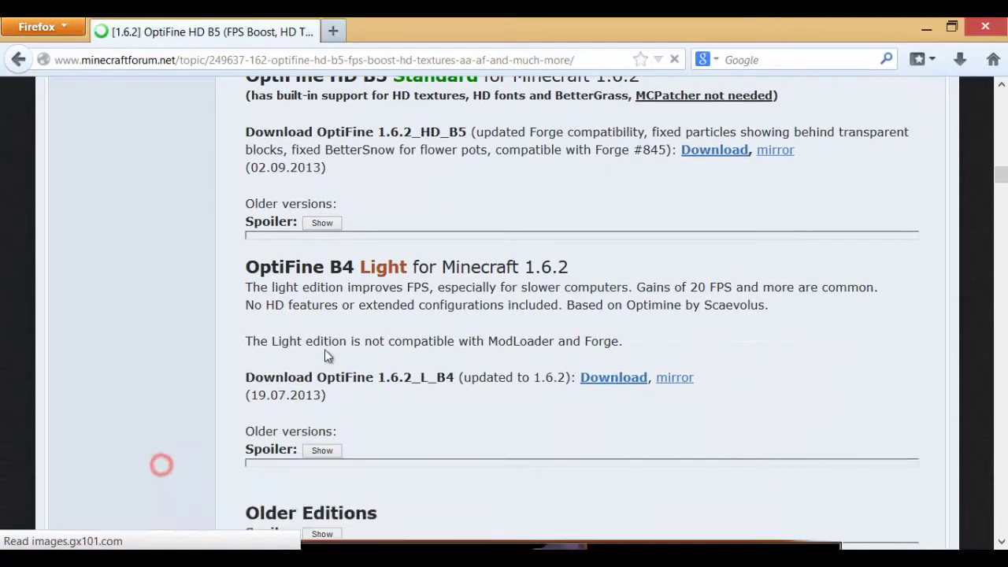
scroll(338, 352, "up", 3)
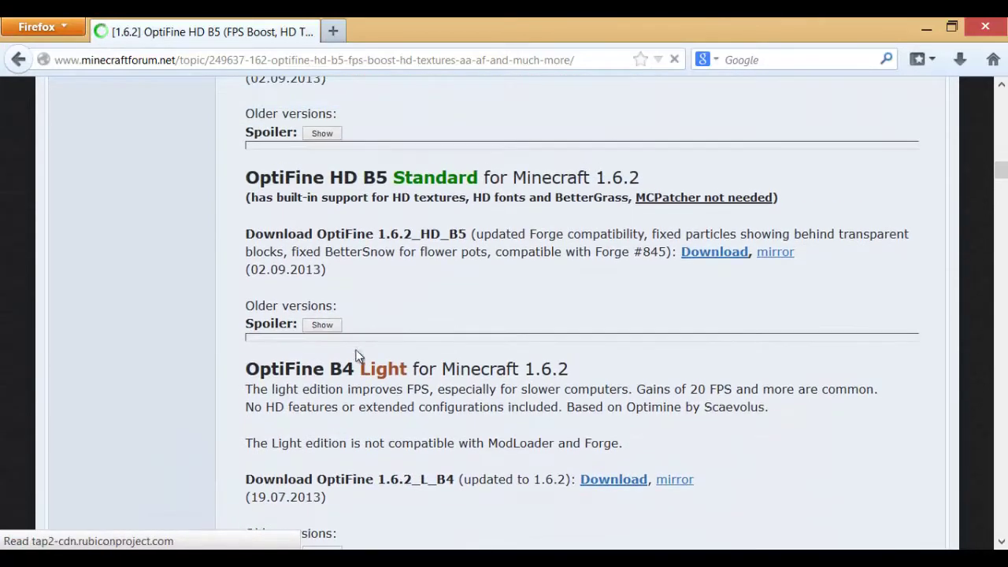
left_click(775, 260)
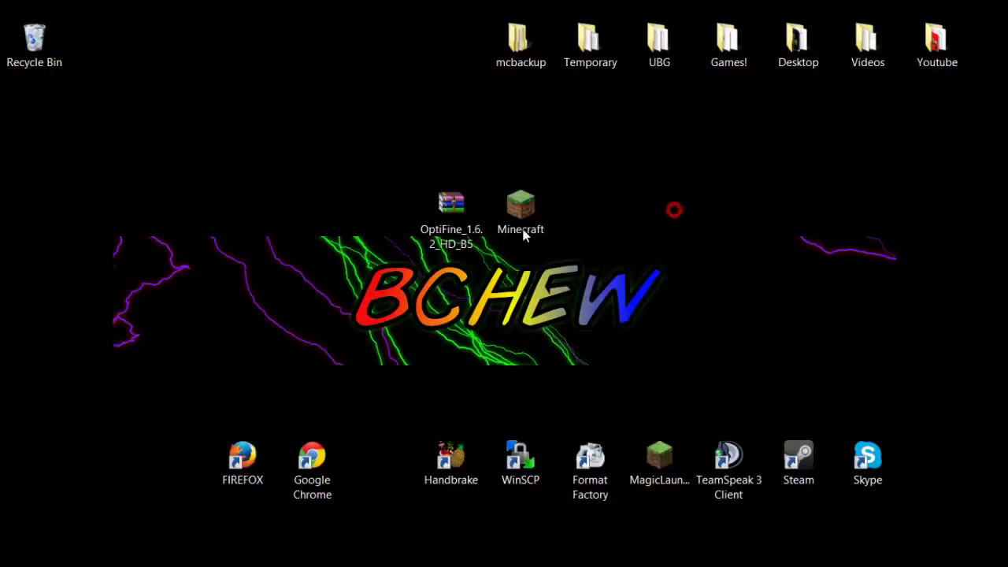
left_click(464, 224)
left_click(621, 273)
mouse_move(1007, 0)
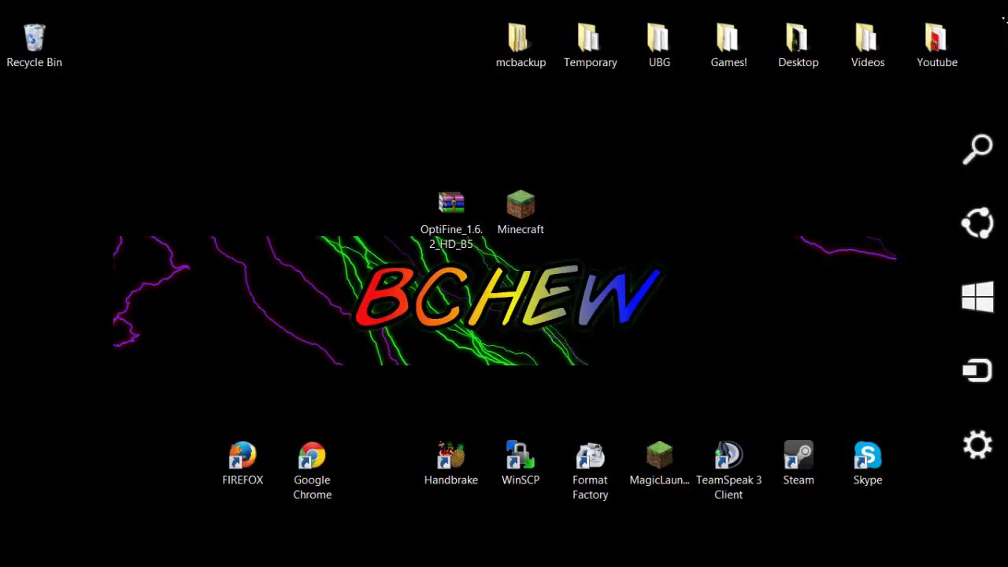
mouse_move(1005, 37)
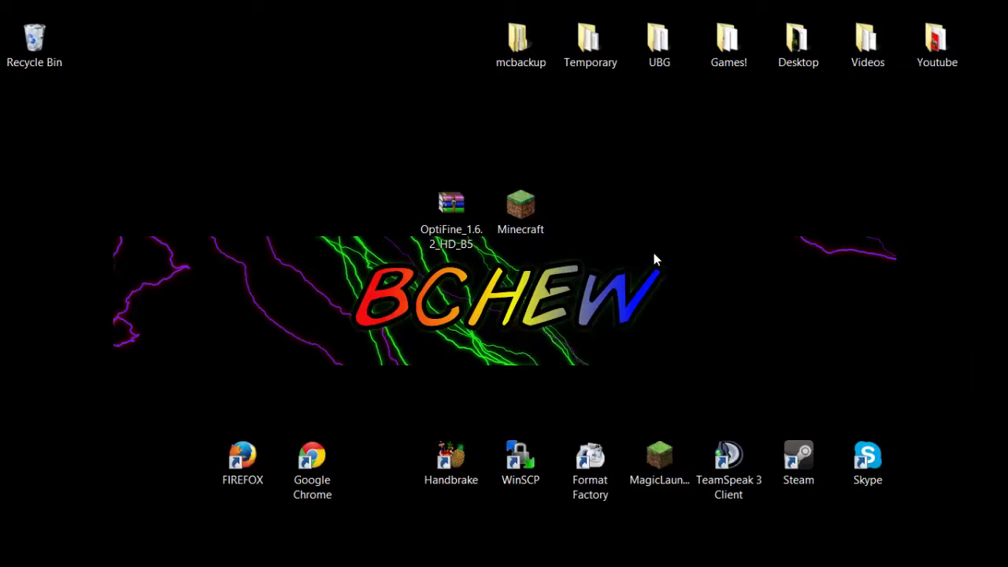
Open the %appdata% folder through the Windows Run dialog
key("super+r")
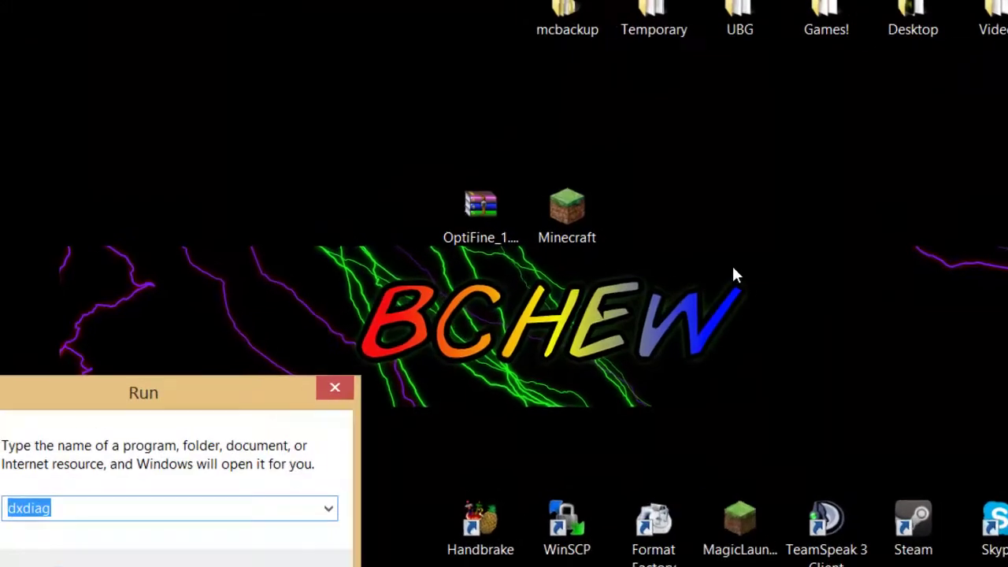
left_click_drag(162, 436, 684, 127)
key("BackSpace")
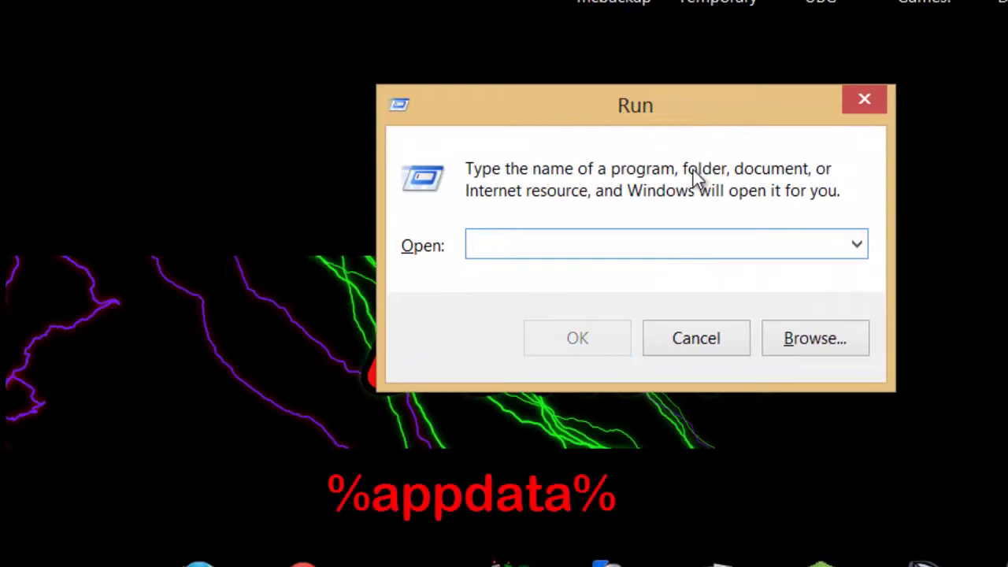
type("%appdata%")
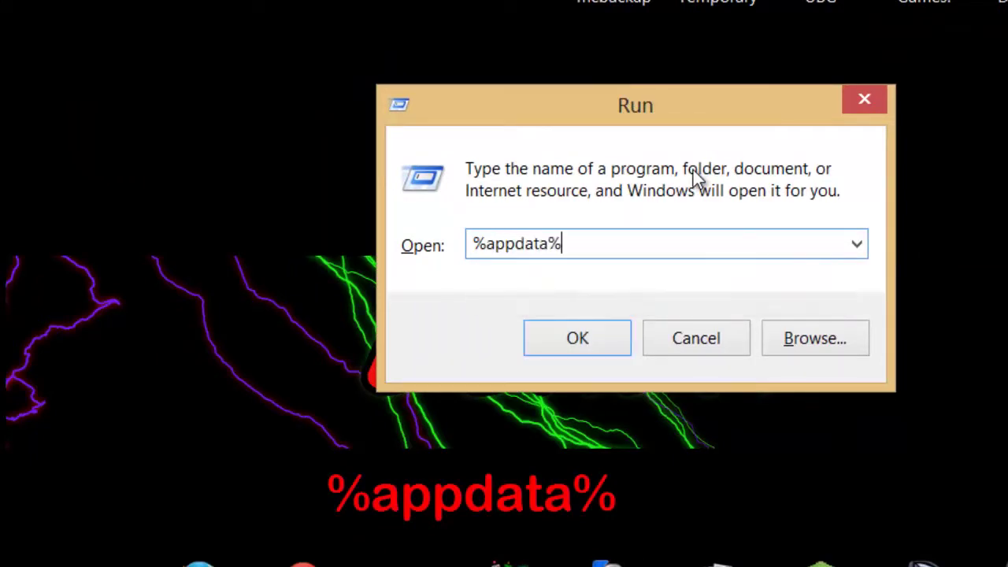
key("Return")
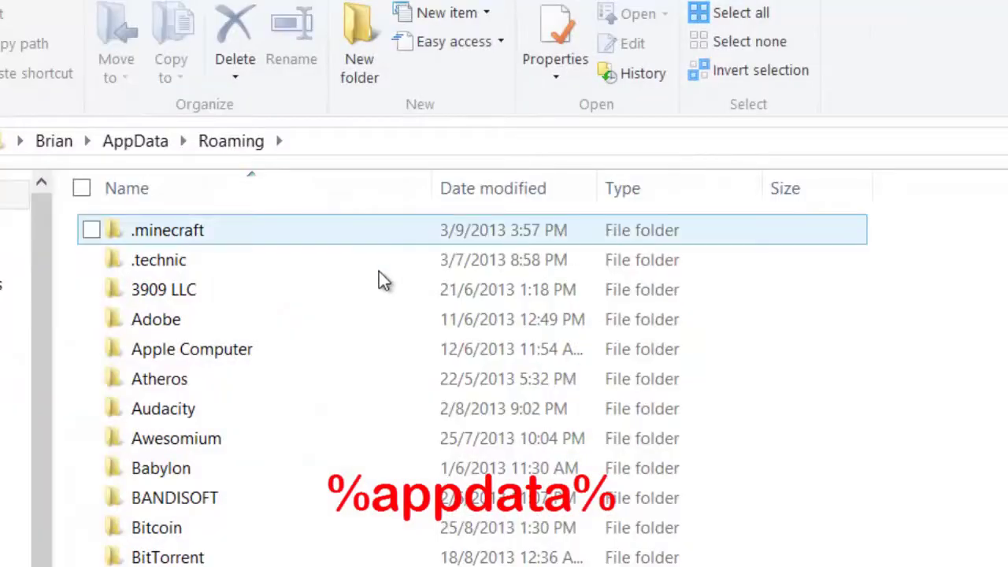
Open the .minecraft folder and go into its versions folder
left_click(154, 231)
double_click(148, 233)
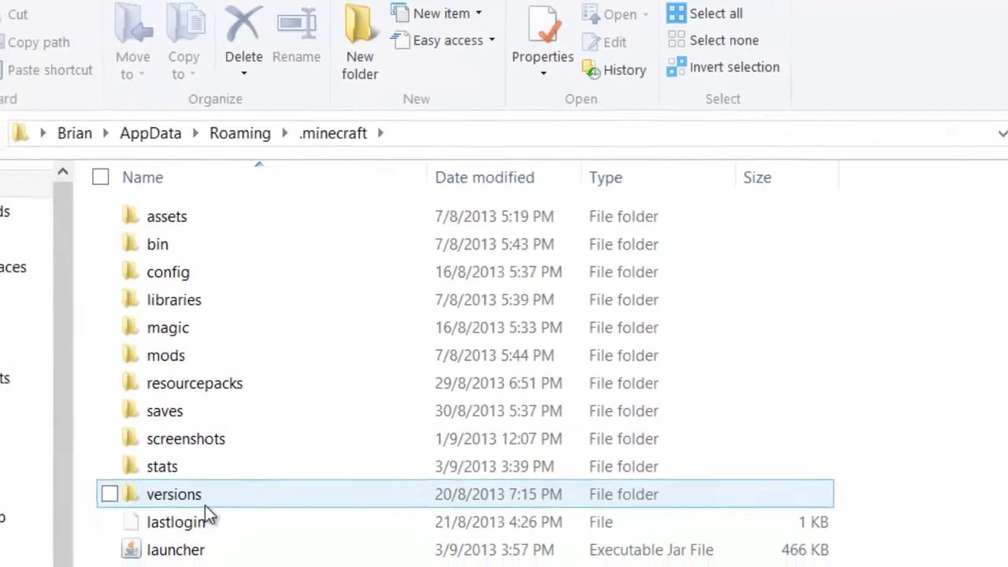
double_click(214, 495)
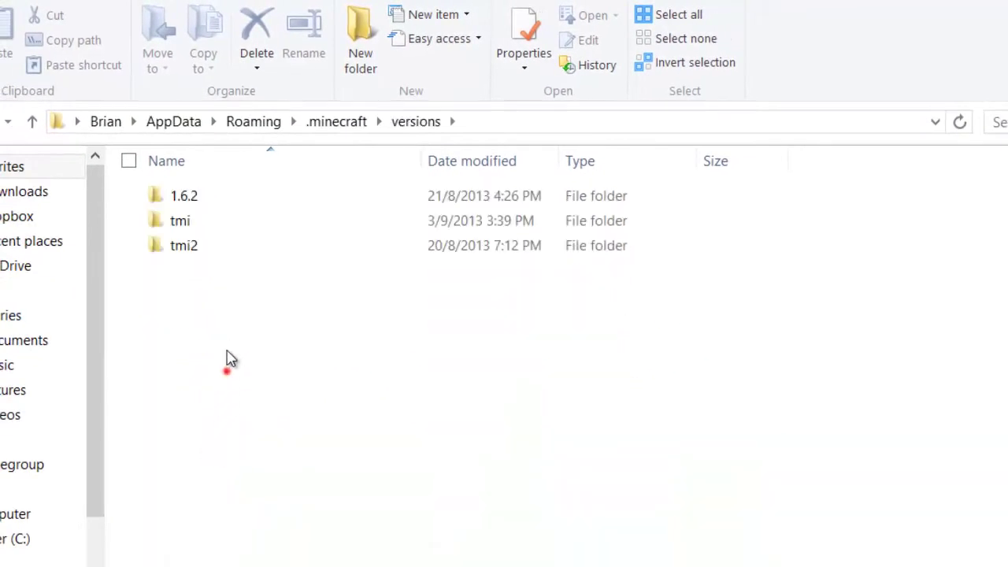
Duplicate the 1.6.2 folder inside the versions folder
left_click_drag(227, 368, 225, 221)
left_click(180, 196)
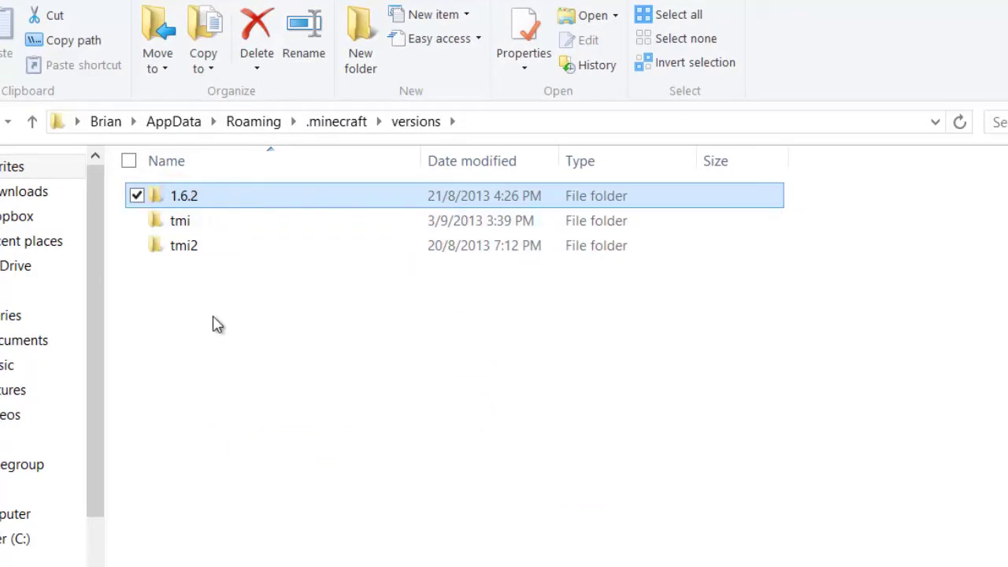
left_click(268, 361)
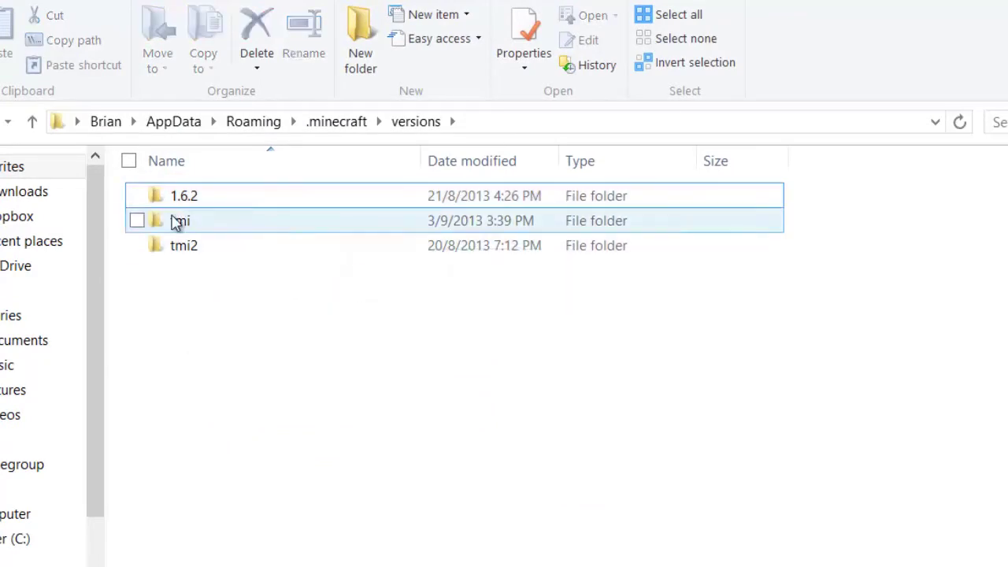
left_click(197, 198)
left_click(243, 310)
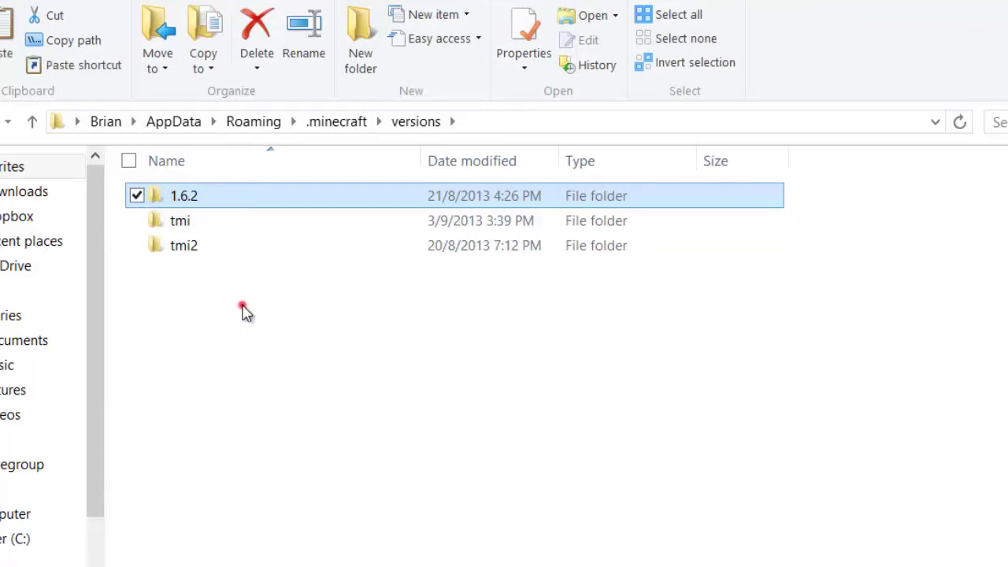
key("ctrl+v")
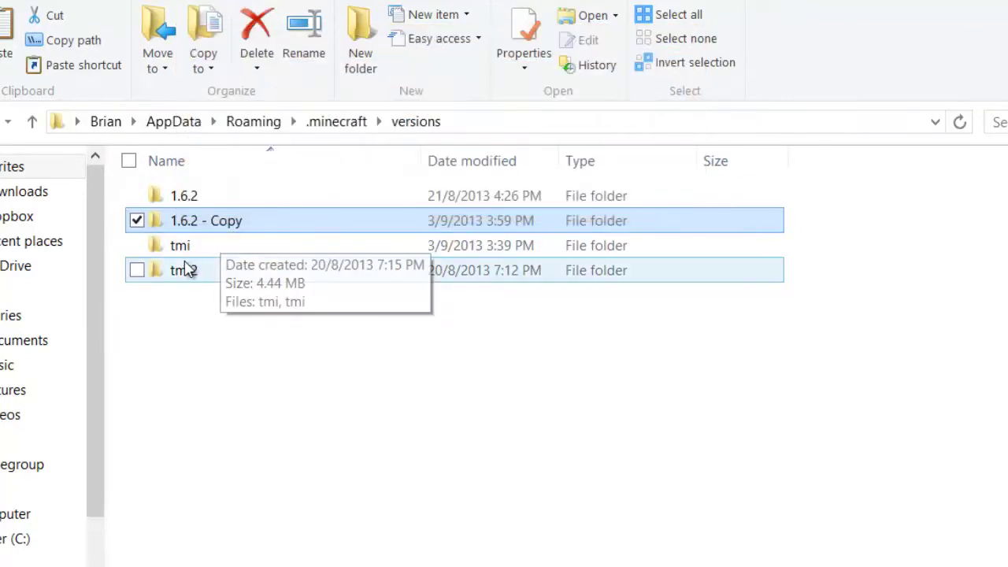
Rename the copied 1.6.2 folder as optifine
right_click(181, 267)
right_click(255, 222)
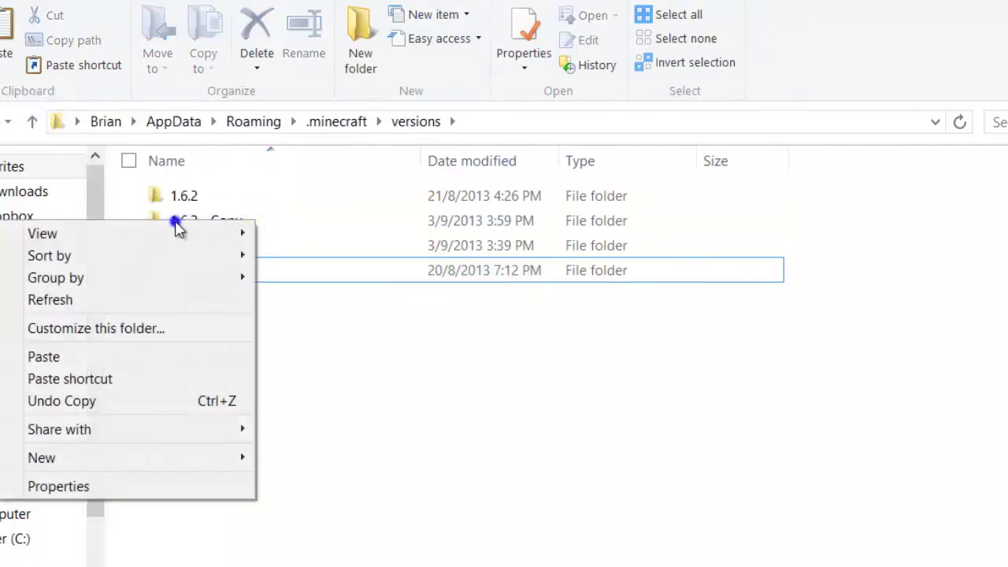
left_click(176, 222)
right_click(177, 222)
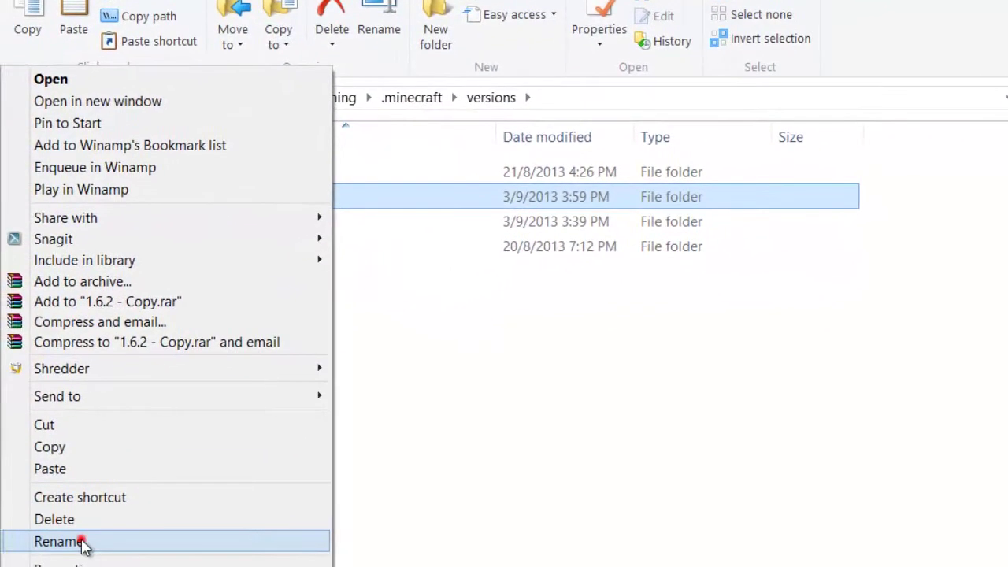
left_click(28, 559)
type("opti")
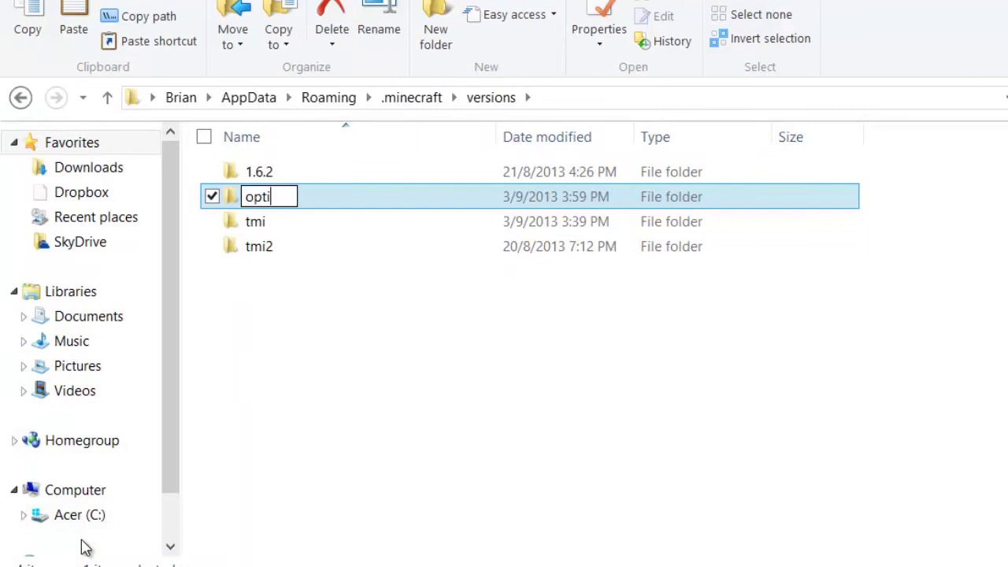
type("fine")
key("Return")
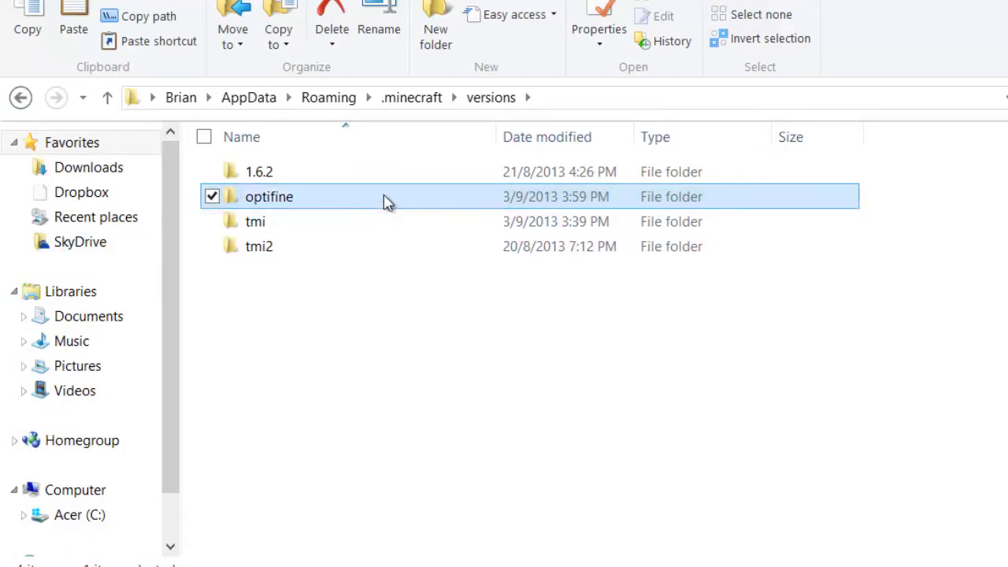
Open the optifine version folder and rename its 1.6.2-natives subfolder as optifine
double_click(321, 199)
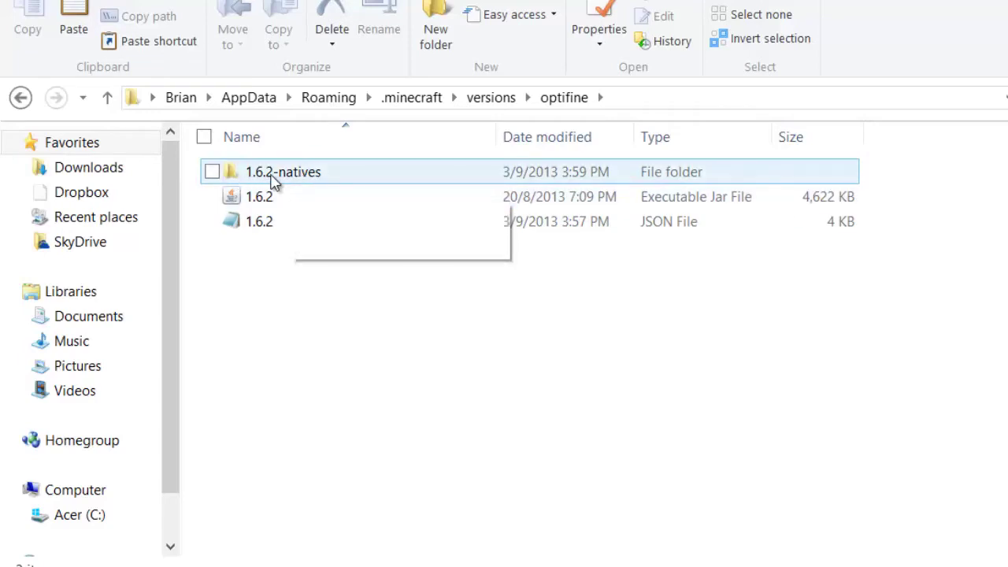
left_click(20, 97)
left_click(56, 97)
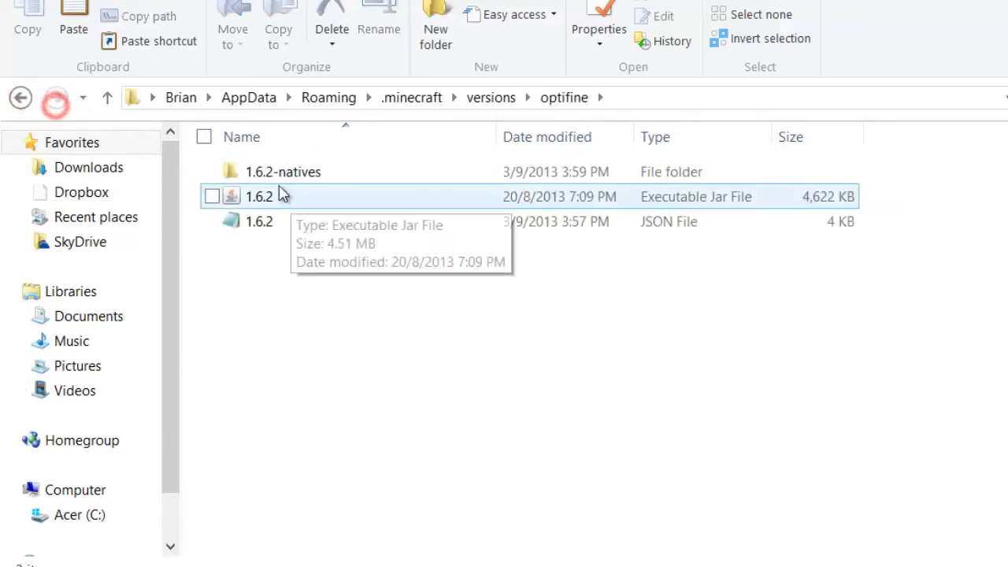
right_click(263, 171)
left_click(83, 542)
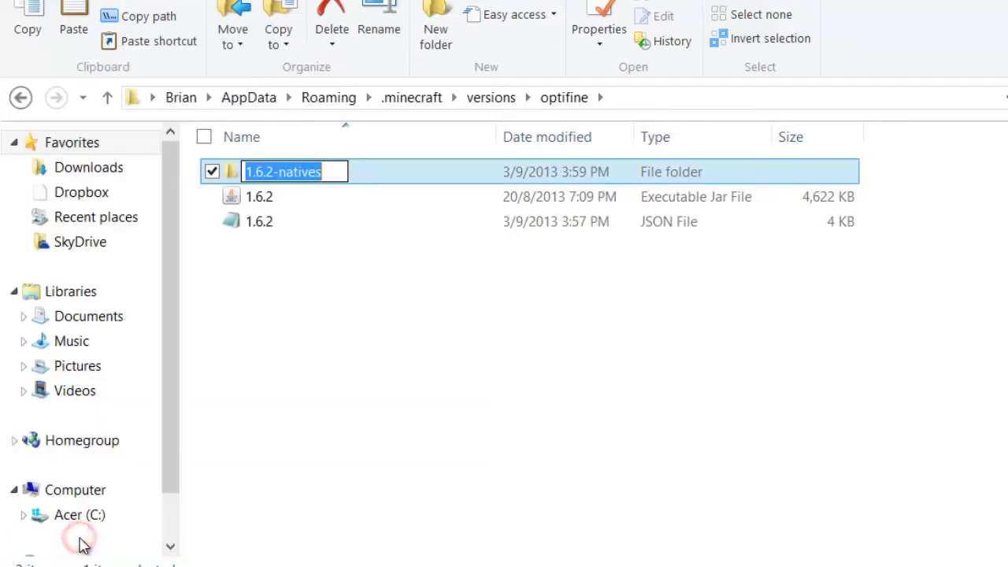
type("optifine")
key("Return")
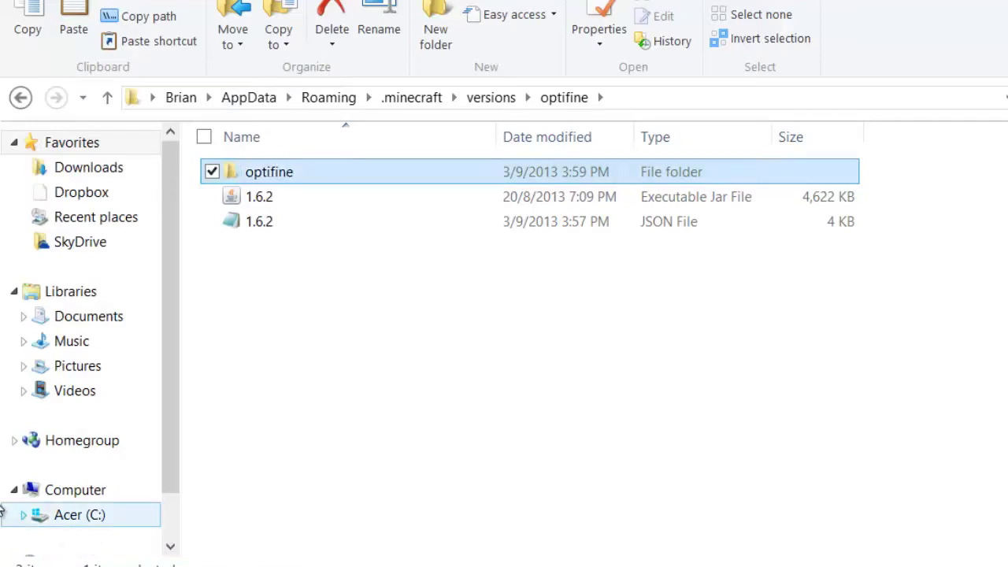
key("Return")
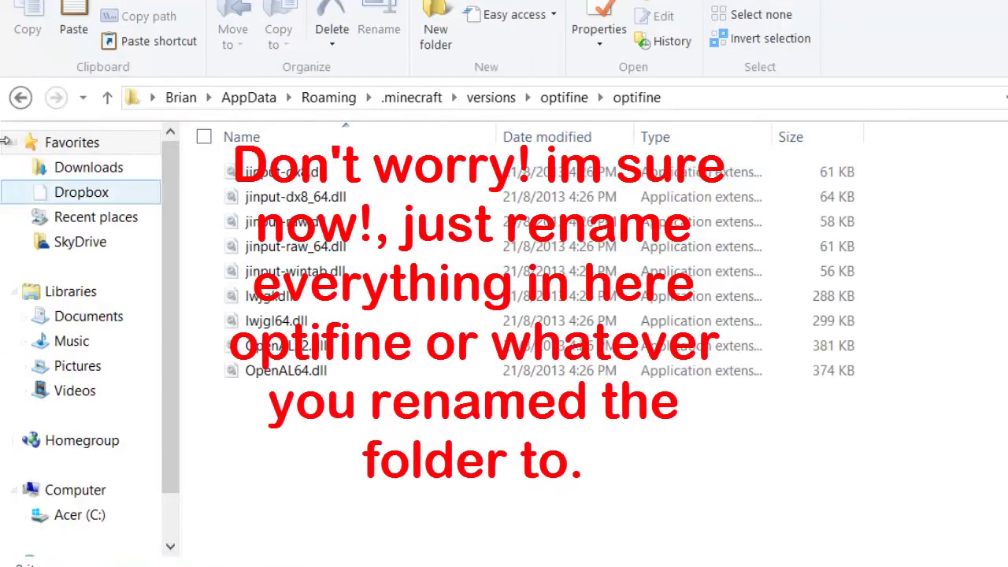
left_click(20, 97)
Rename the 1.6.2 executable jar file in the optifine version folder as optifine
right_click(244, 199)
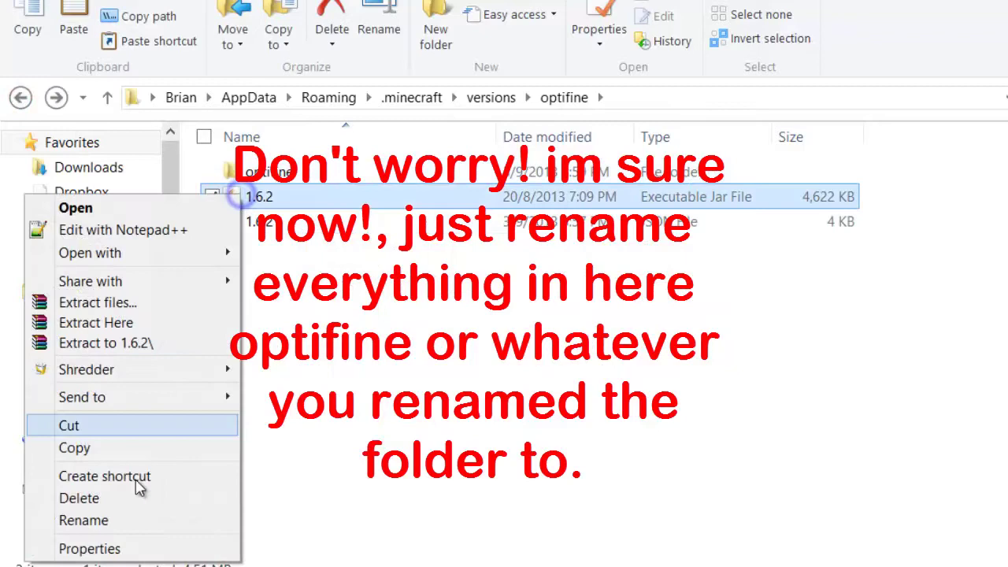
left_click(87, 518)
type("opti")
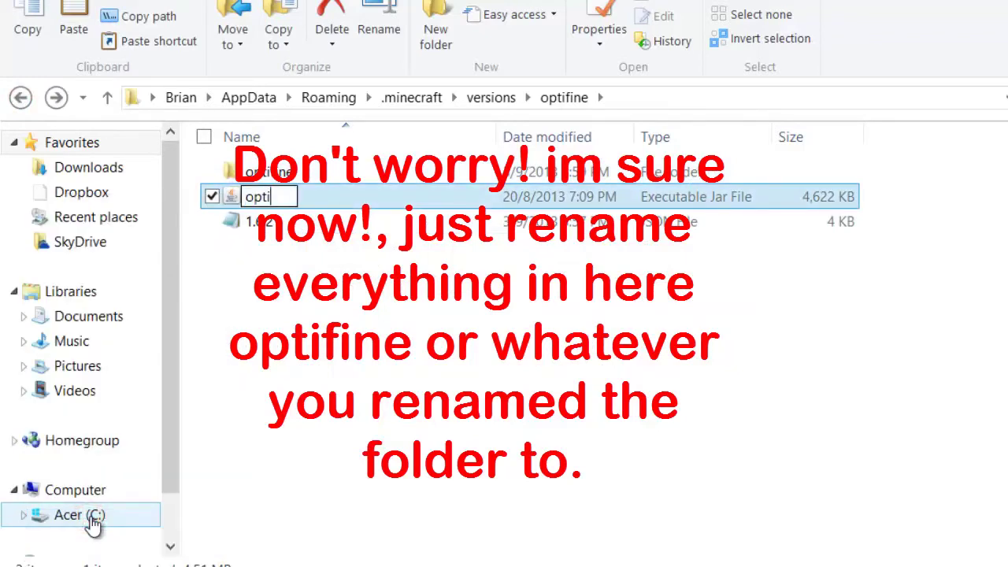
type("fine")
key("Return")
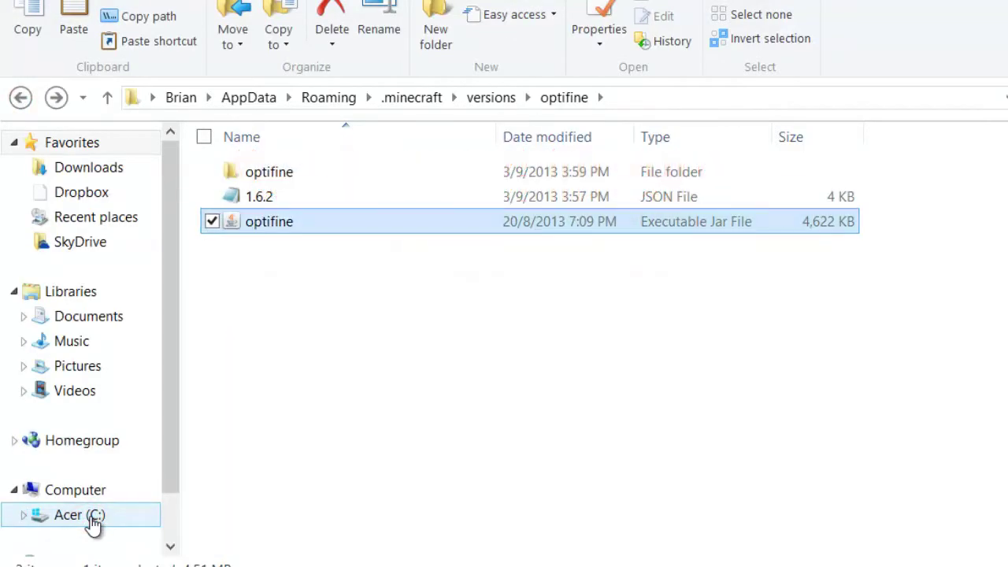
Rename the 1.6.2 JSON file in the optifine version folder as optifine
right_click(259, 196)
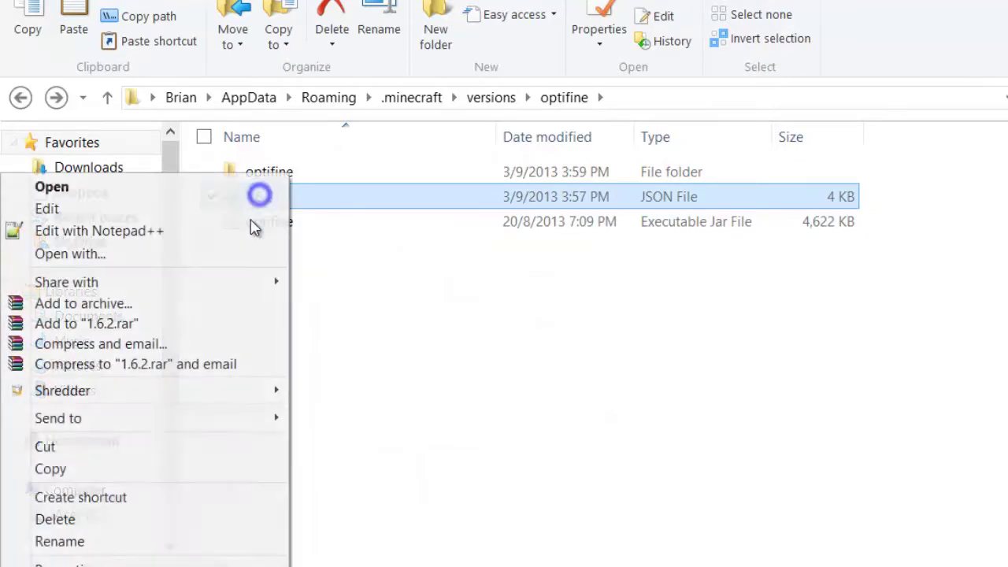
left_click(86, 541)
type("optifine")
key("Return")
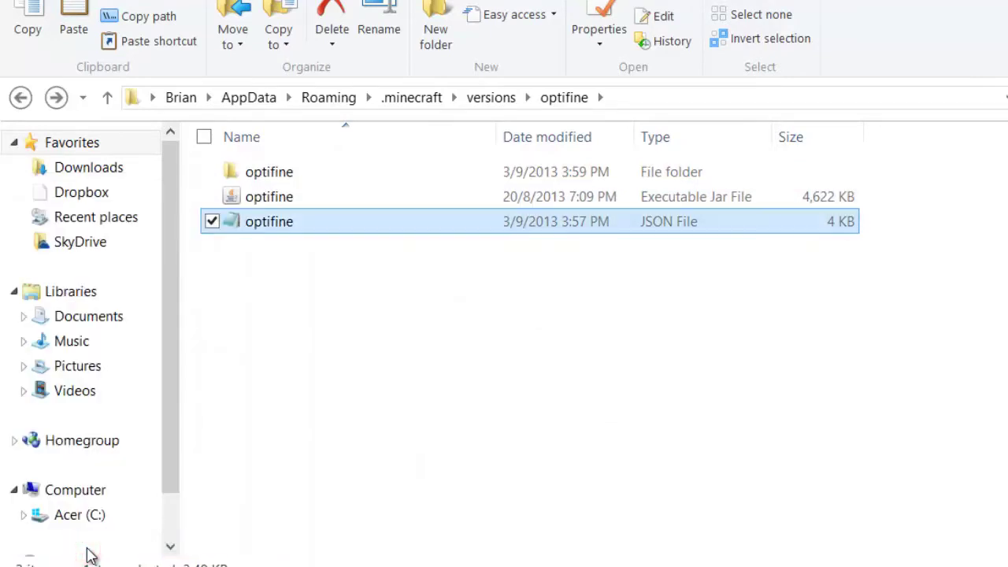
right_click(265, 222)
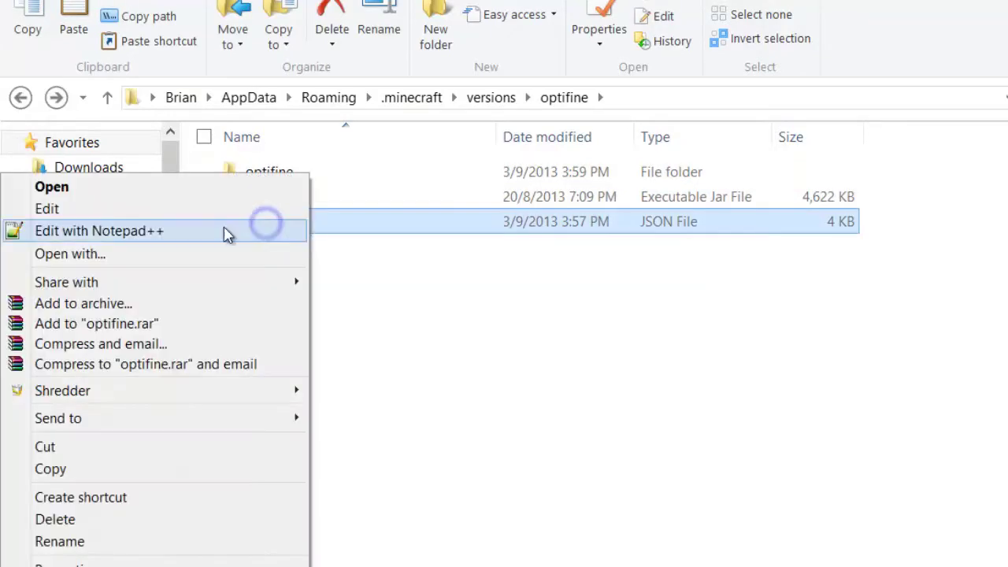
left_click(551, 286)
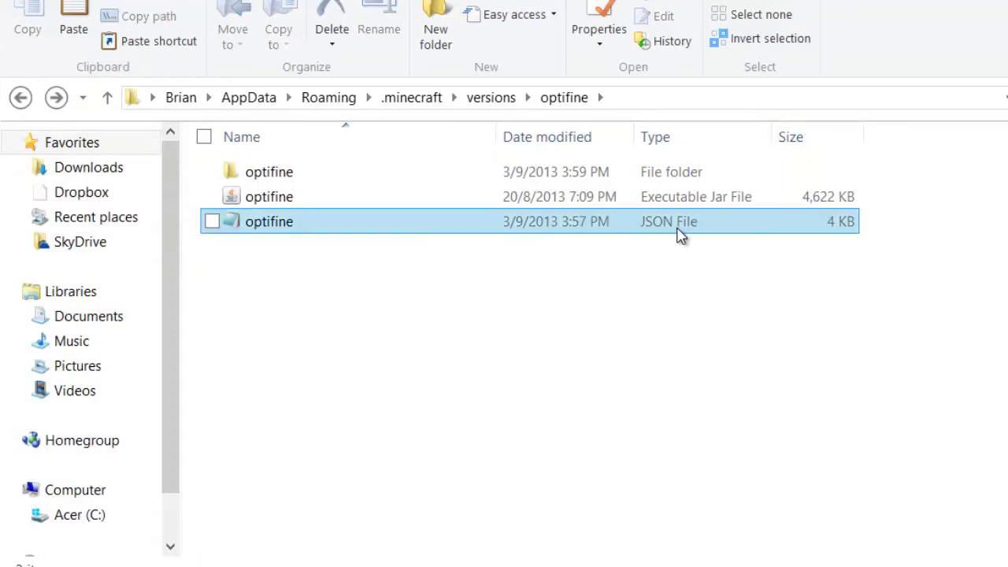
left_click(268, 244)
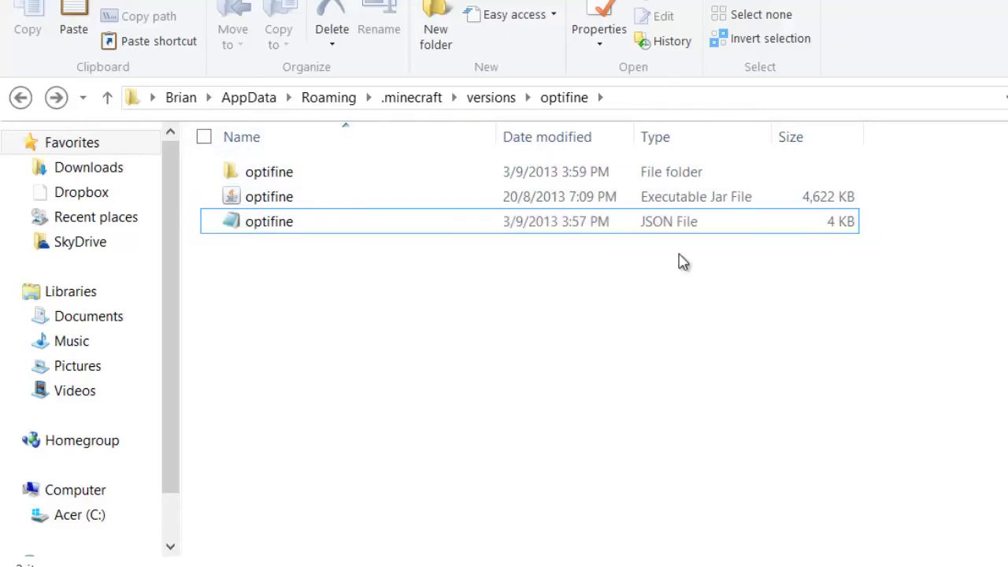
Open the JSON file from the optifine version folder in Notepad
right_click(275, 226)
right_click(324, 224)
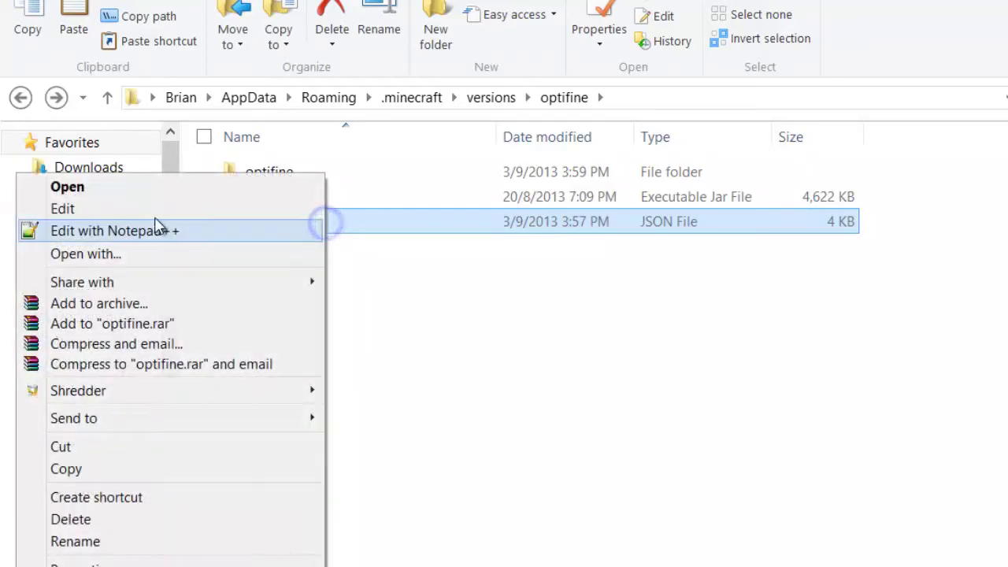
left_click(64, 254)
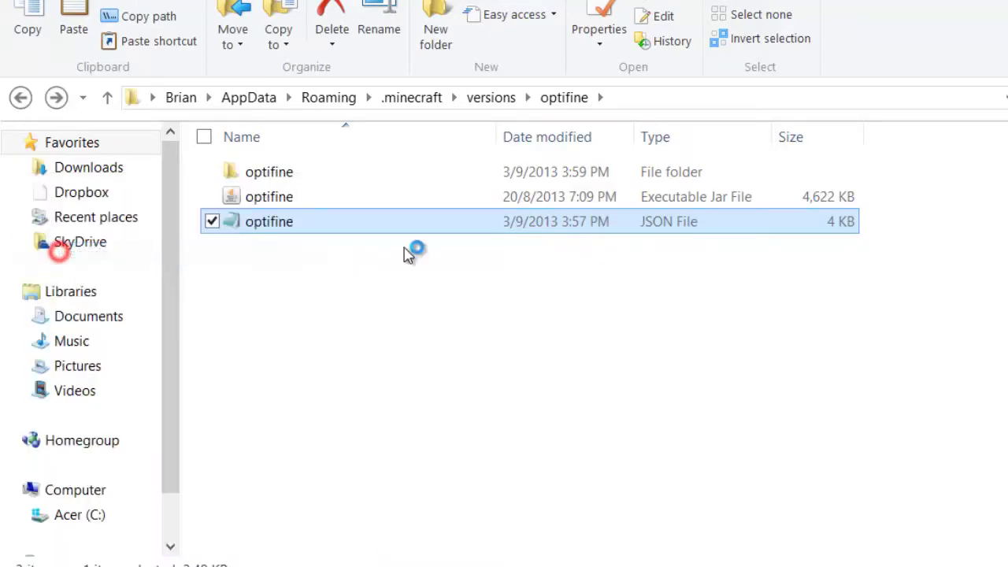
left_click(526, 241)
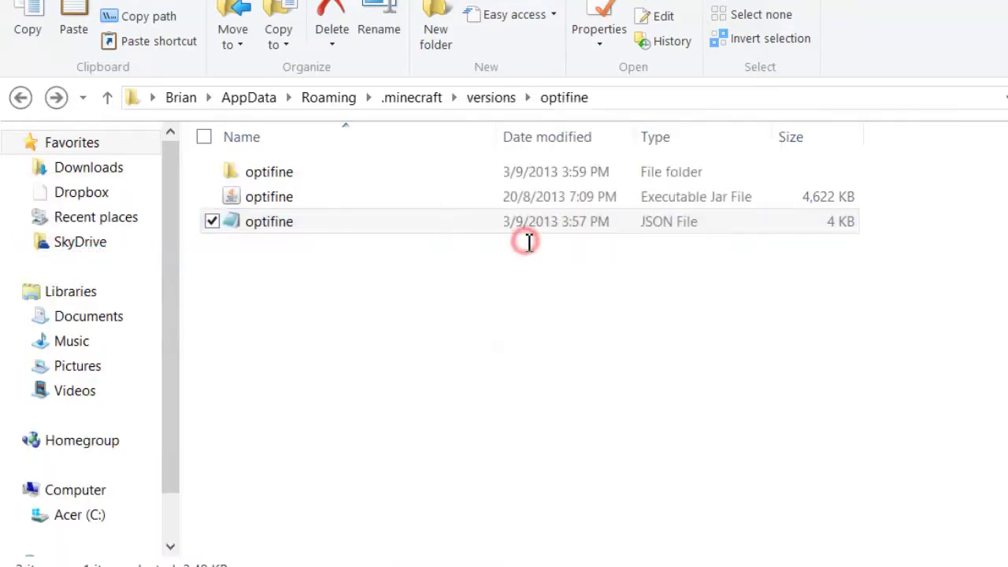
Replace the "id" value 1.6.2 with optifine in the JSON file, save it and close Notepad
double_click(196, 79)
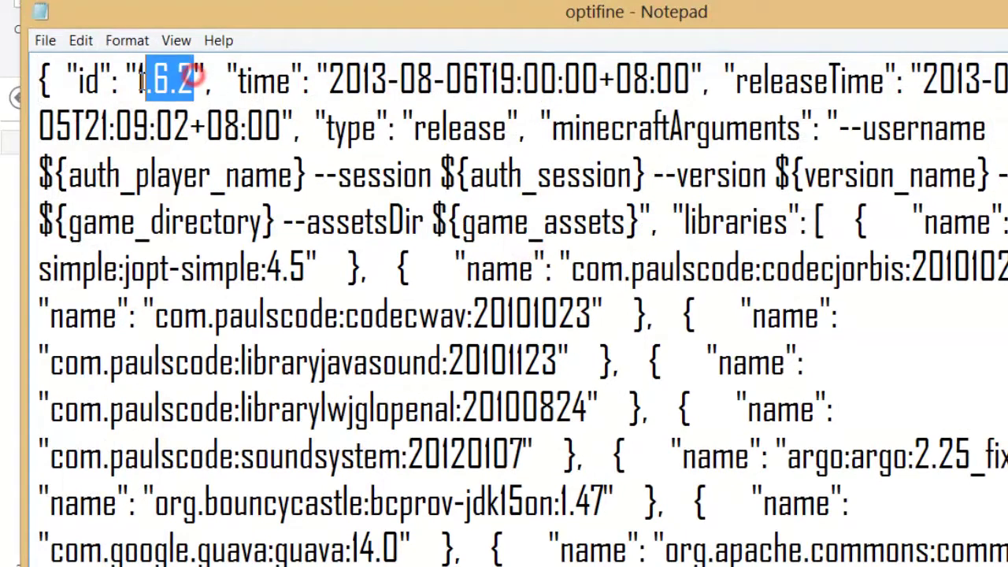
left_click_drag(193, 78, 134, 78)
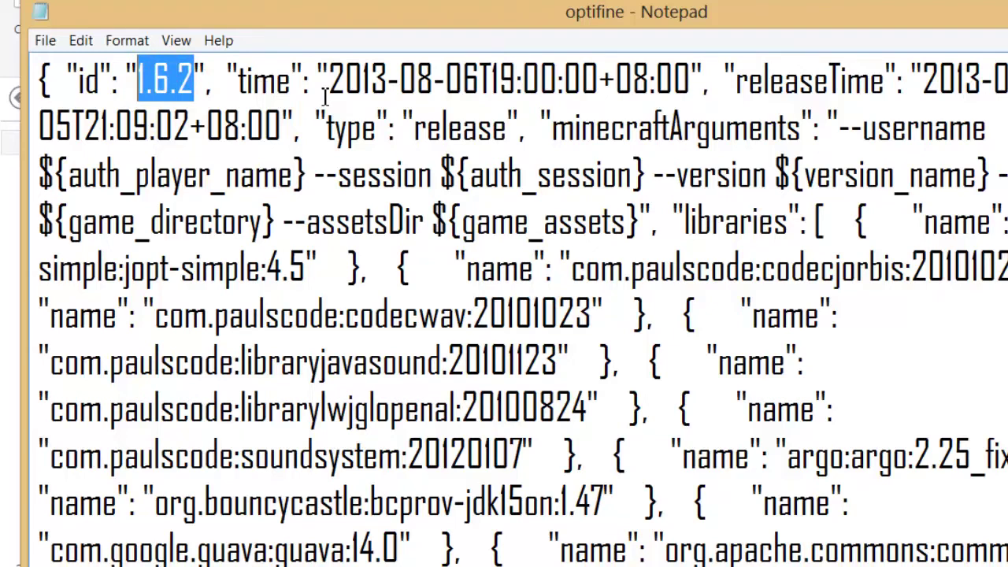
type("optifine")
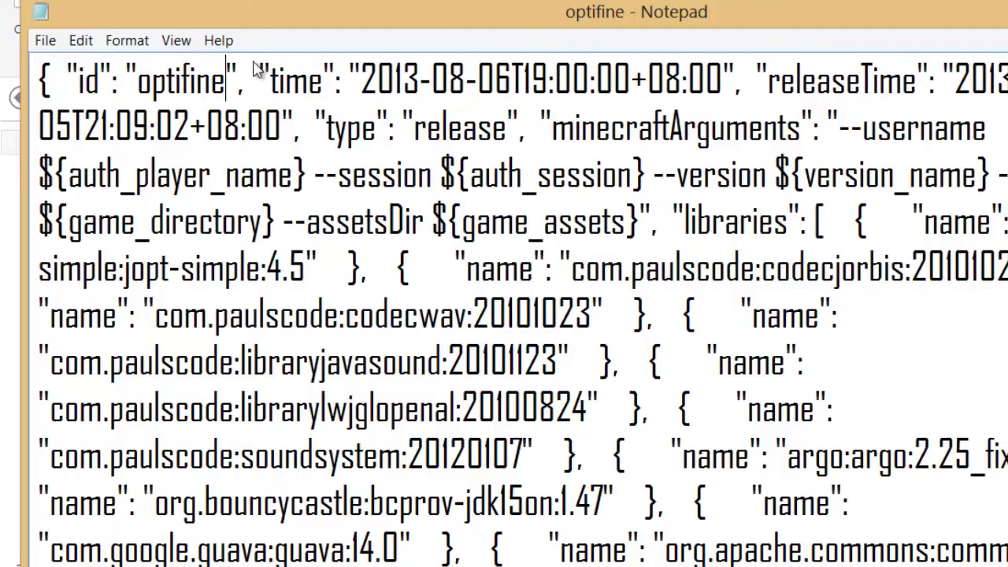
left_click(45, 40)
left_click(47, 107)
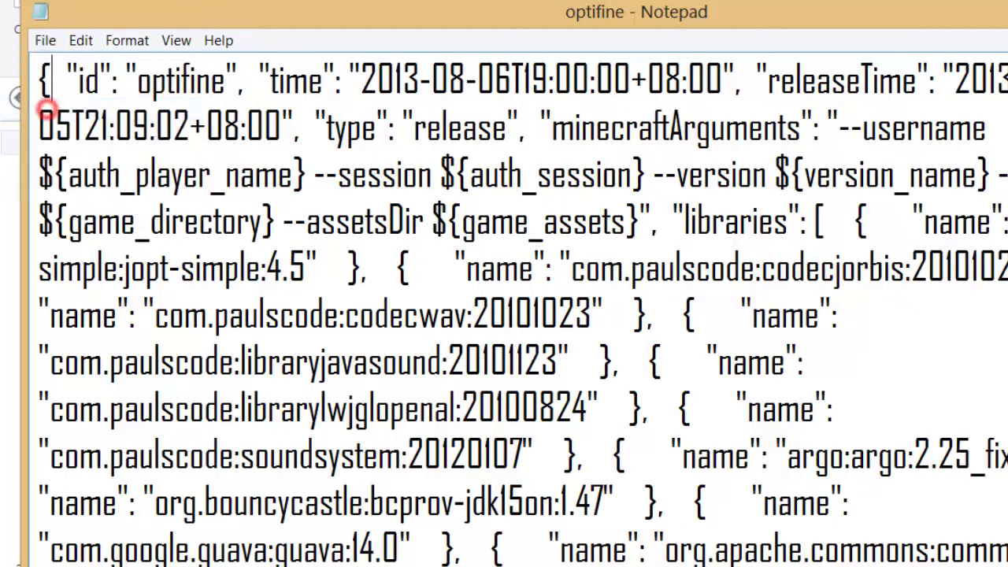
key("alt+F4")
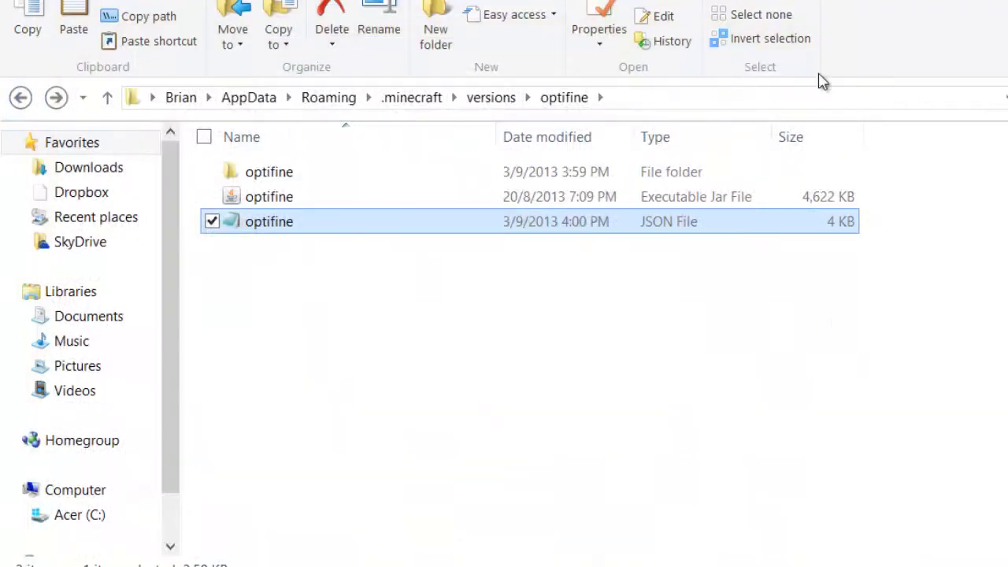
Open the optifine executable jar file with WinRAR archiver
right_click(239, 200)
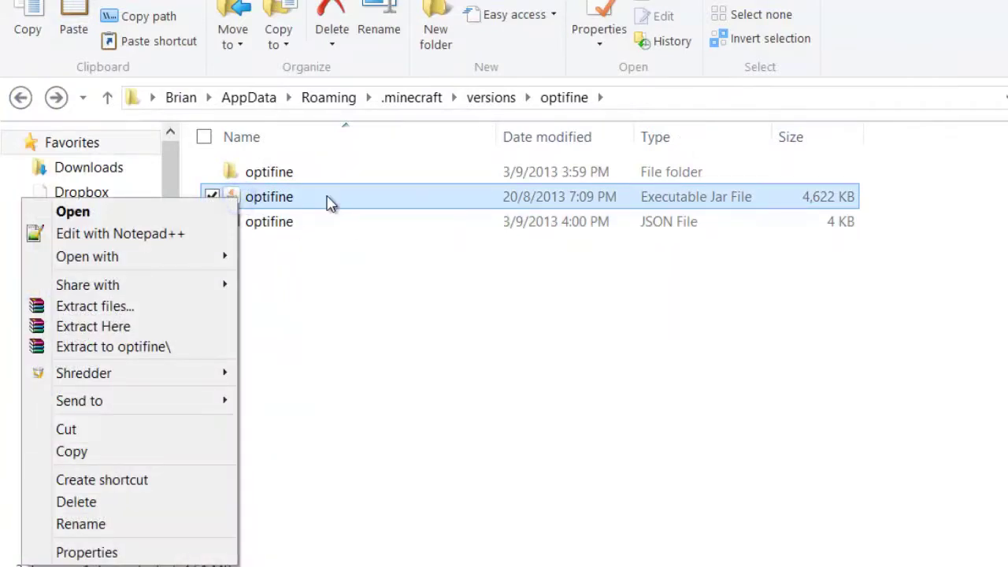
left_click(127, 257)
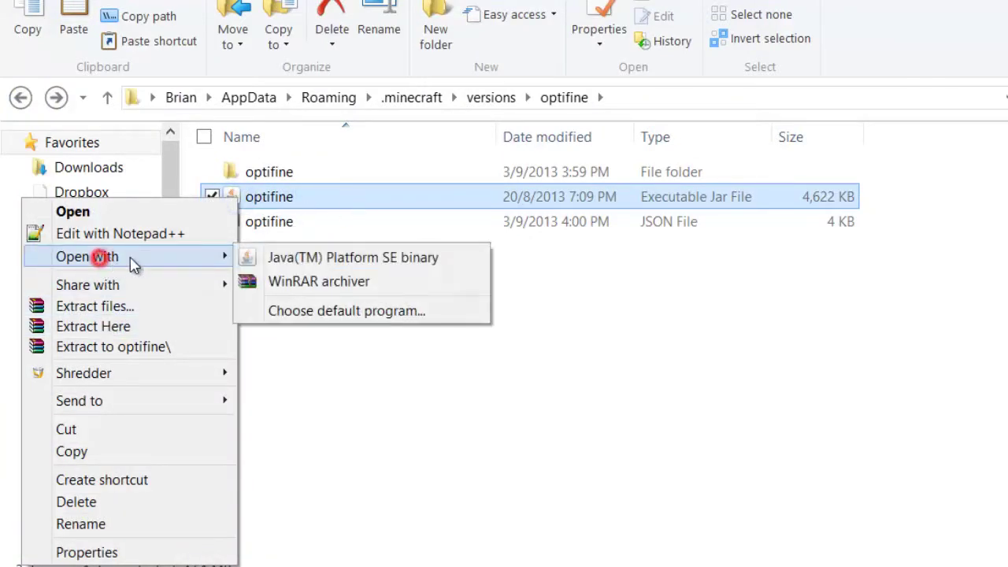
left_click(300, 281)
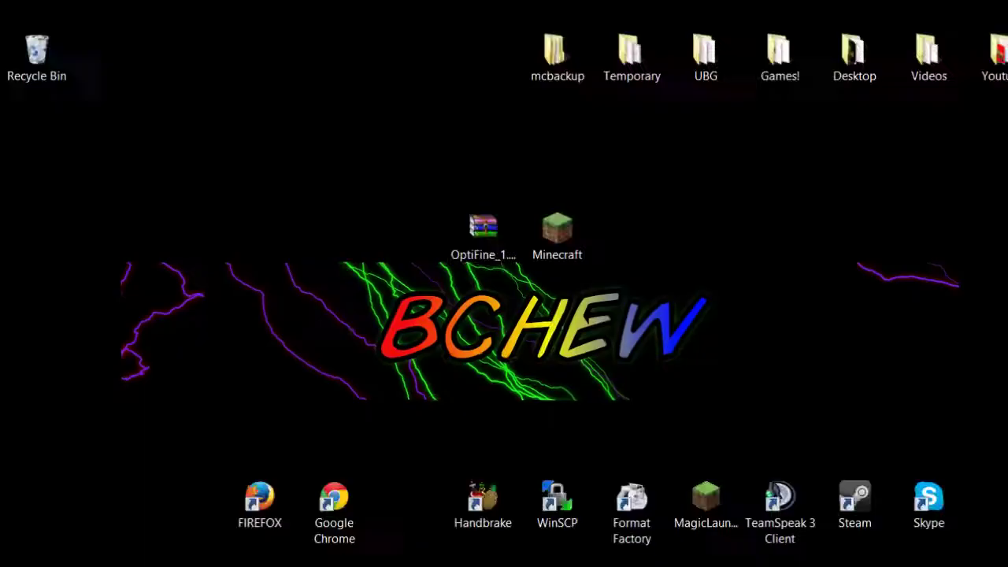
Open the OptiFine_1.6.2_HD_B5 zip from the desktop and arrange its window beside the optifine.jar archive window
left_click(532, 253)
double_click(474, 236)
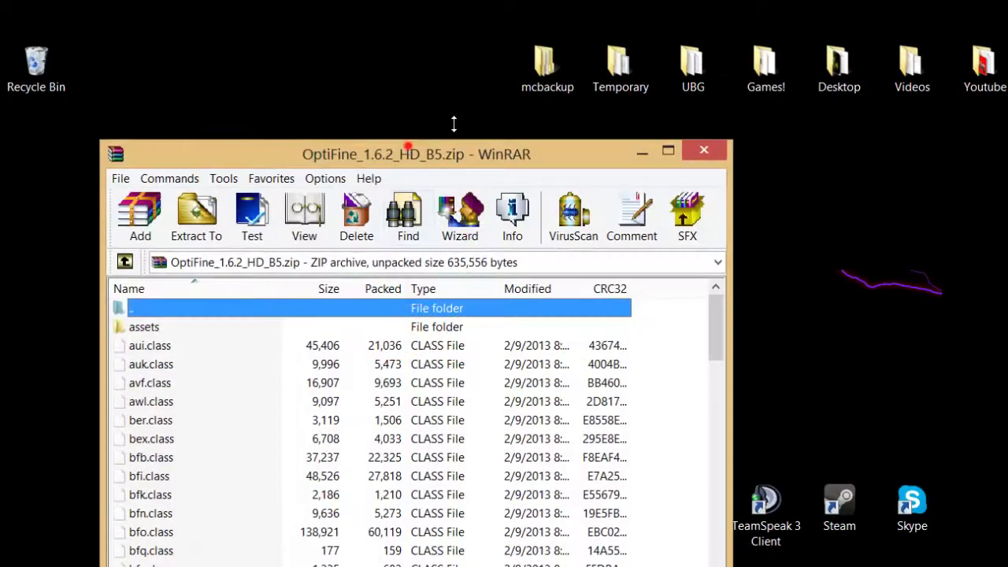
left_click_drag(407, 145, 840, 52)
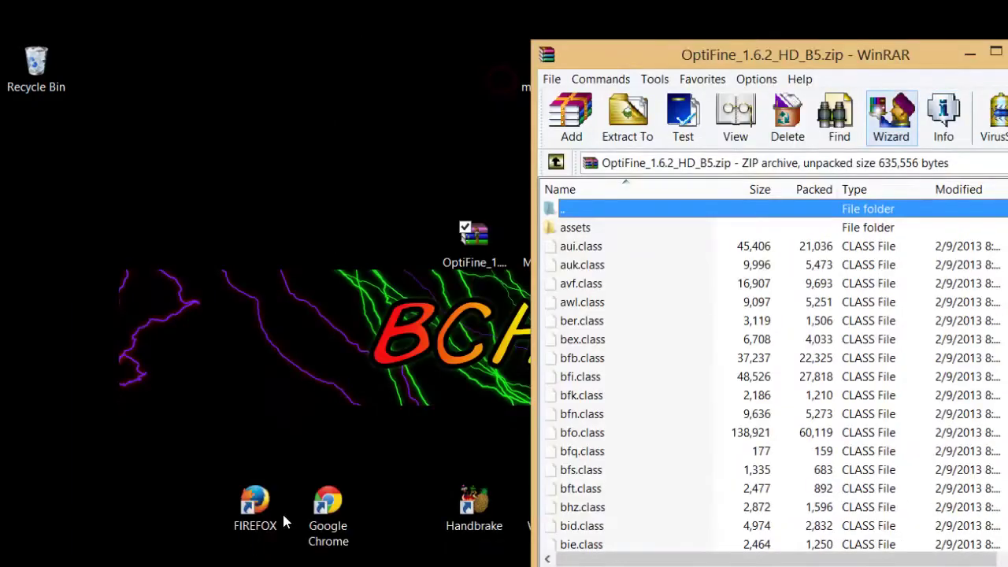
left_click(181, 528)
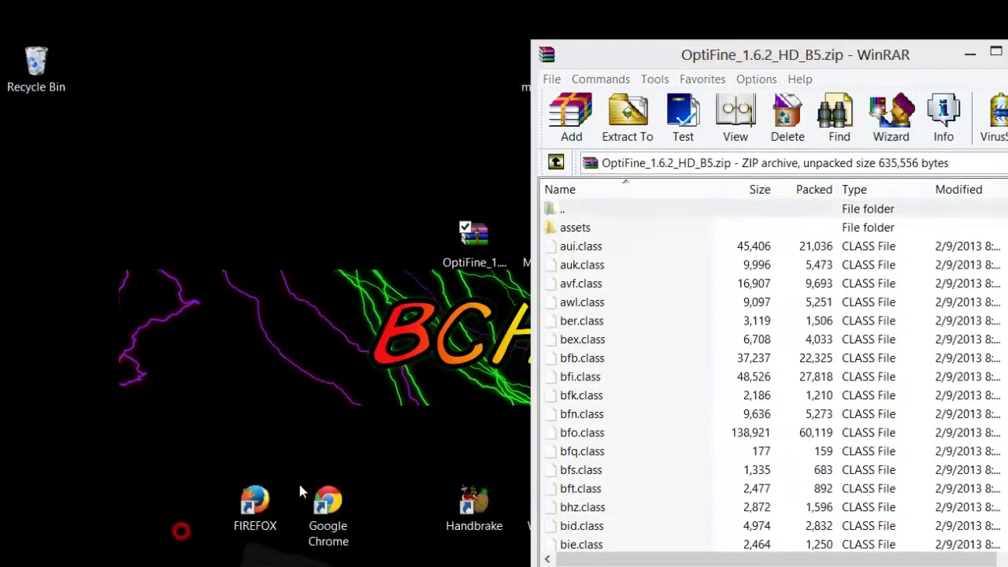
Delete the META-INF folder from the optifine.jar archive
left_click(55, 267)
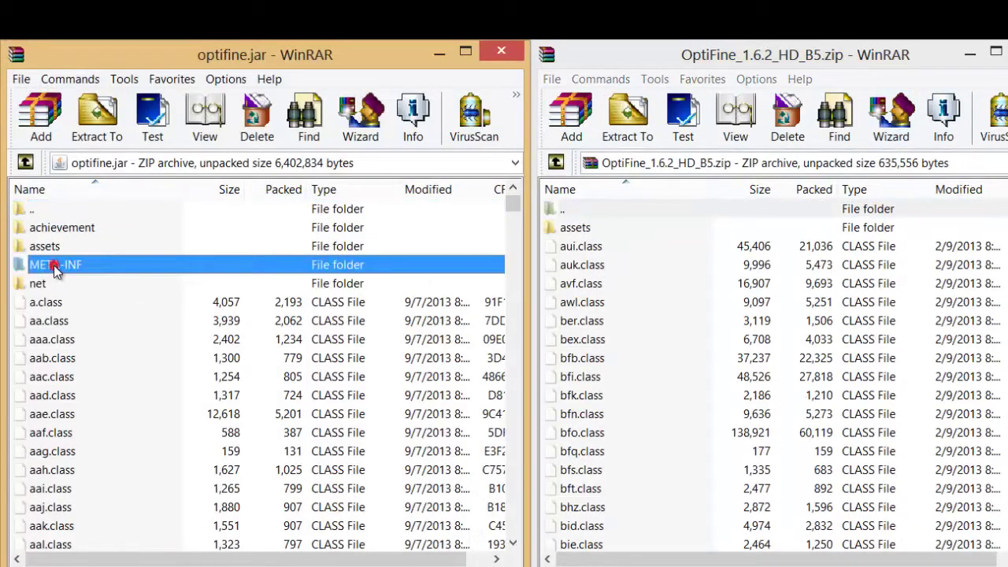
left_click(252, 116)
left_click(575, 400)
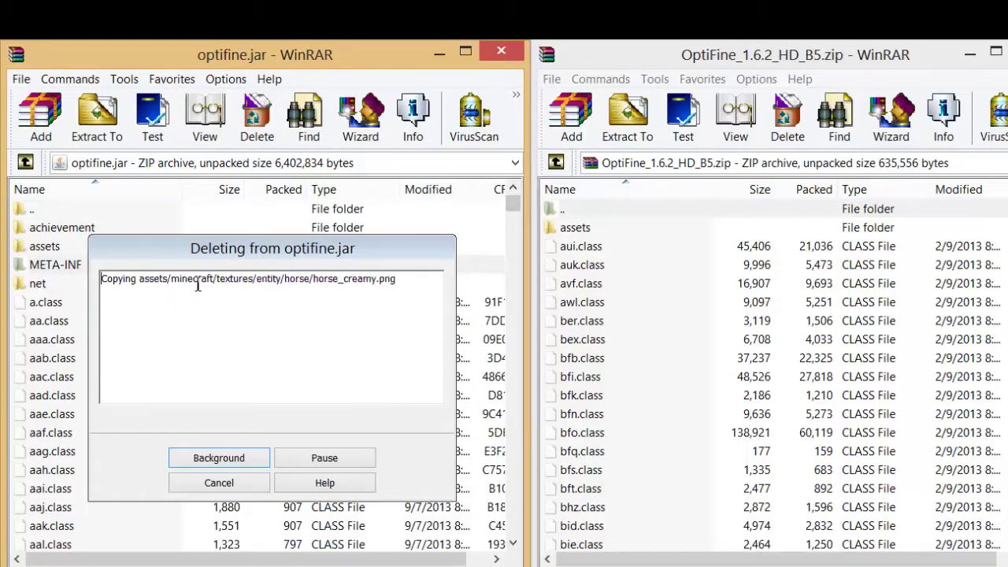
Add all files and folders from the OptiFine_1.6.2_HD_B5 zip to optifine.jar with Add and replace files, and close both archives
scroll(597, 472, "down", 15)
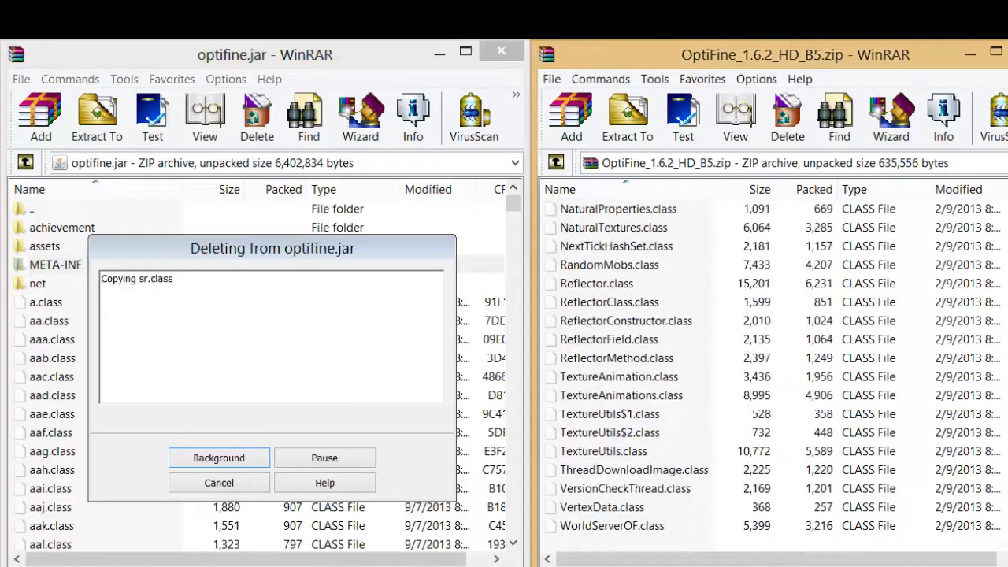
left_click_drag(599, 547, 608, 41)
left_click_drag(519, 319, 516, 323)
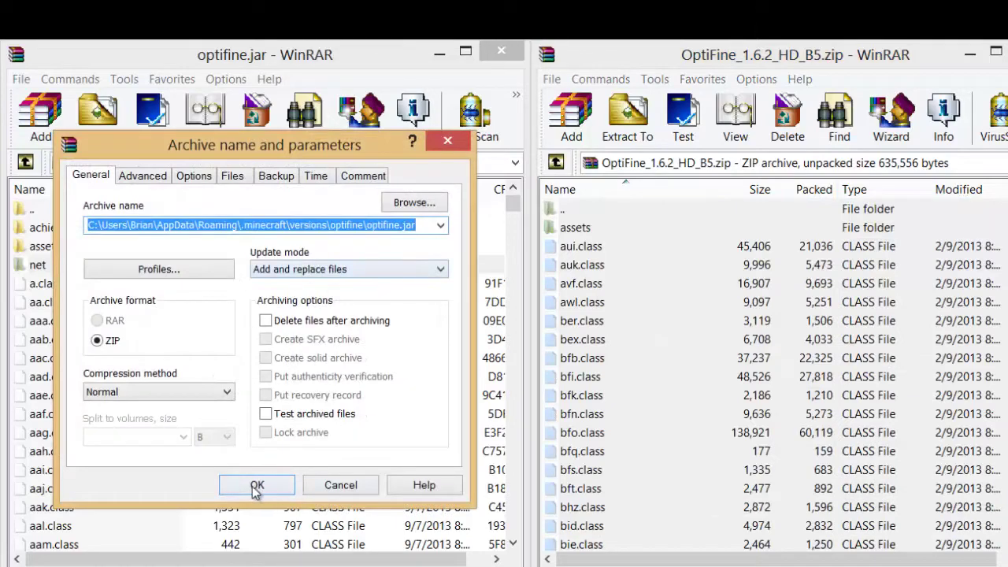
left_click(257, 485)
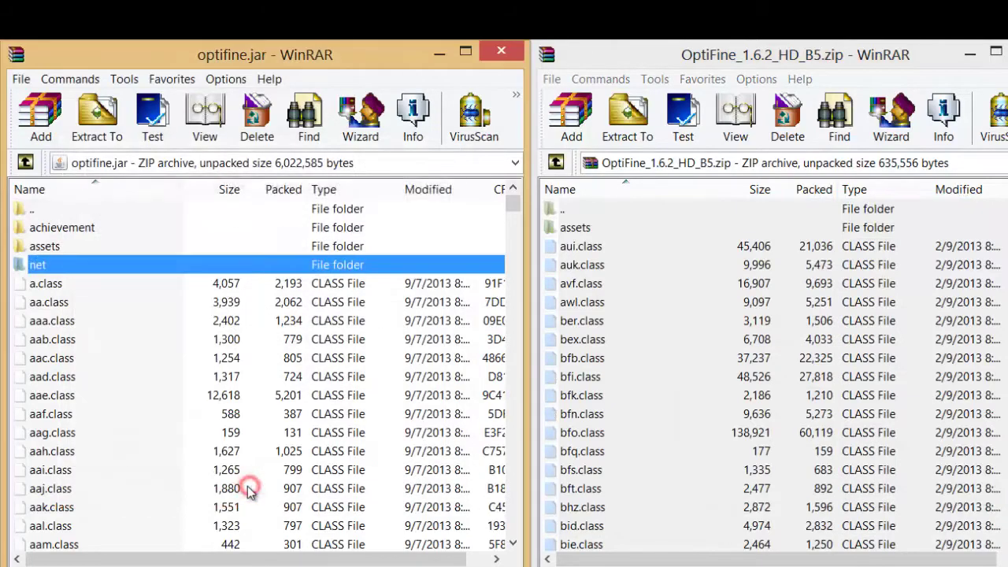
left_click(501, 51)
left_click(350, 190)
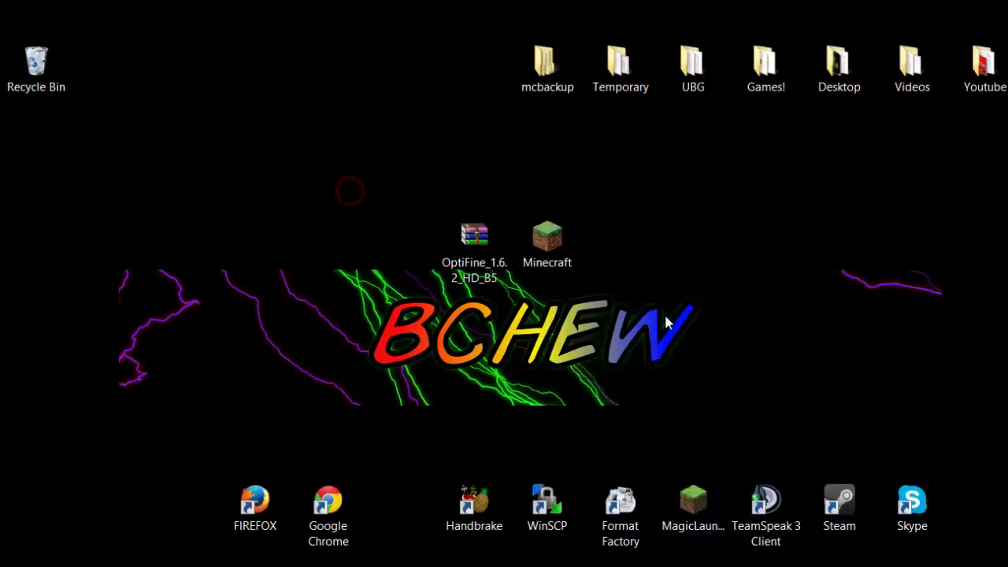
Start the Minecraft launcher, edit the current profile to use version release optifine, and save the profile
double_click(551, 240)
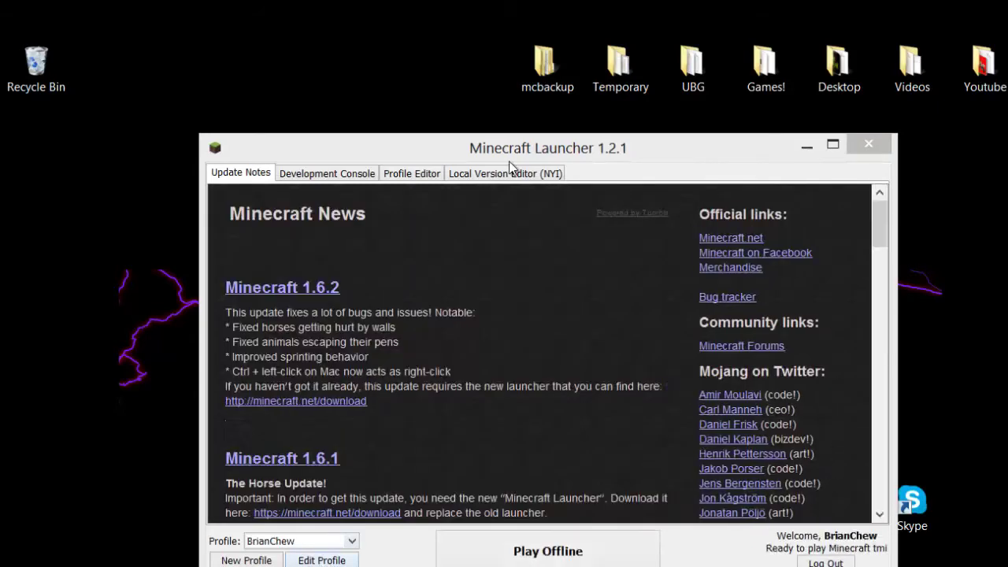
left_click_drag(512, 149, 504, 124)
left_click(305, 537)
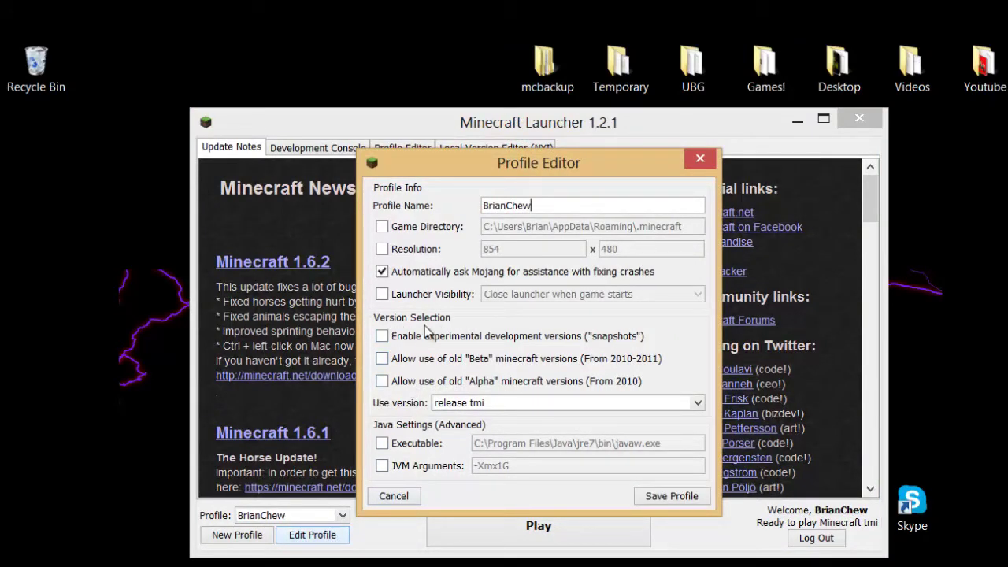
left_click(470, 404)
scroll(504, 482, "down", 3)
scroll(497, 468, "up", 3)
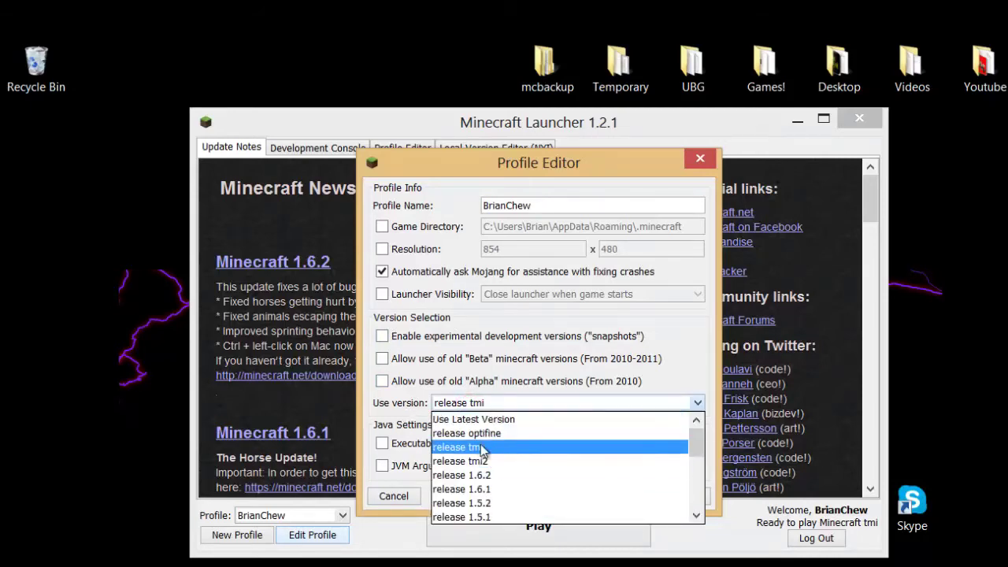
left_click(476, 435)
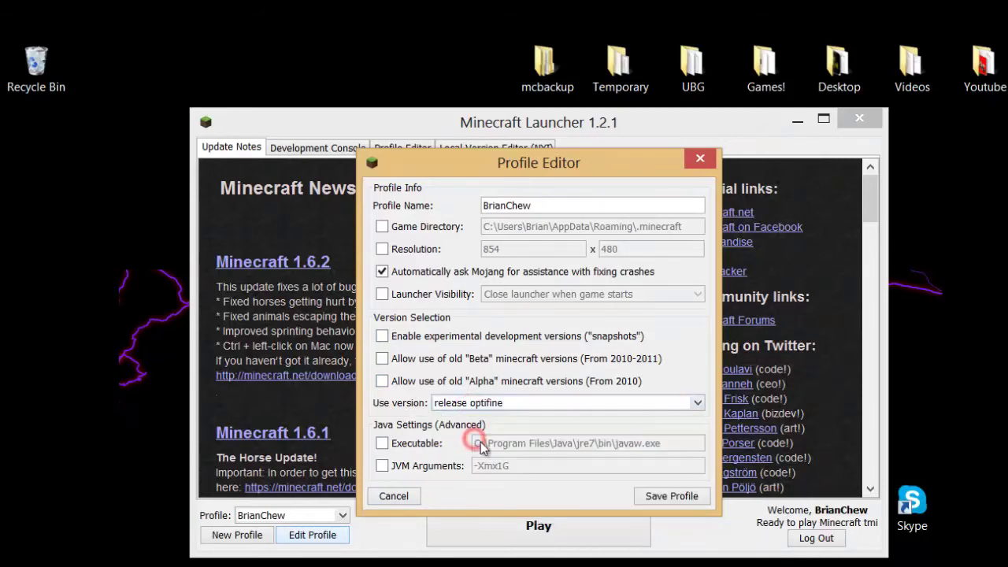
left_click(671, 495)
Launch the game from the saved profile and enter a singleplayer world
left_click(522, 523)
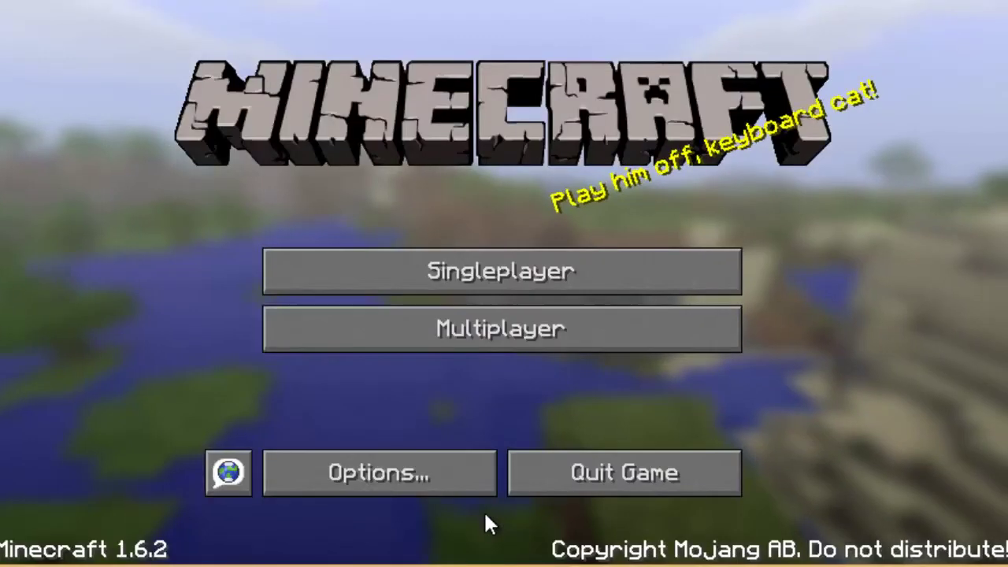
left_click(693, 271)
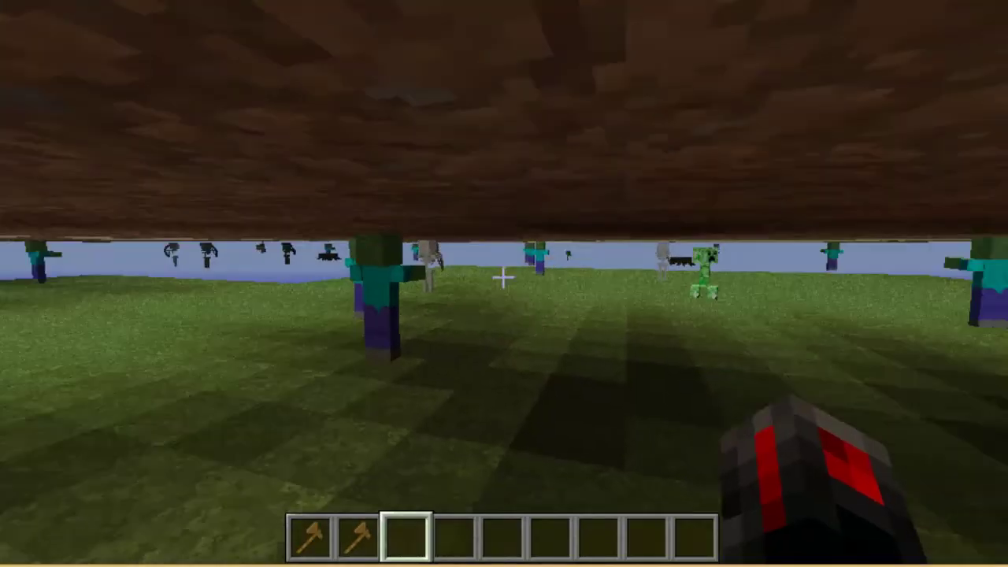
Send the chat message "killall" in the world and close the chat
type("tkillall")
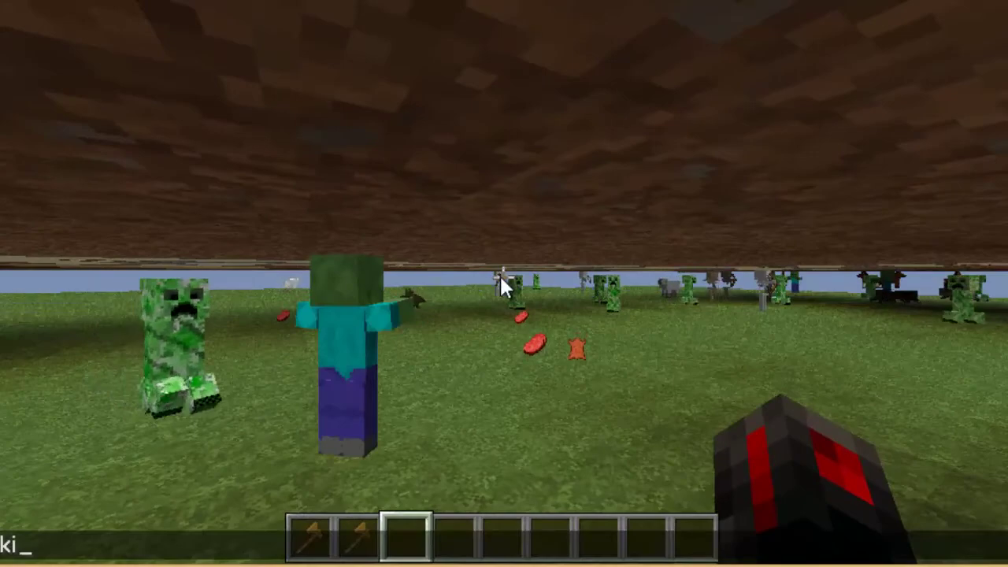
key("Return")
key("t")
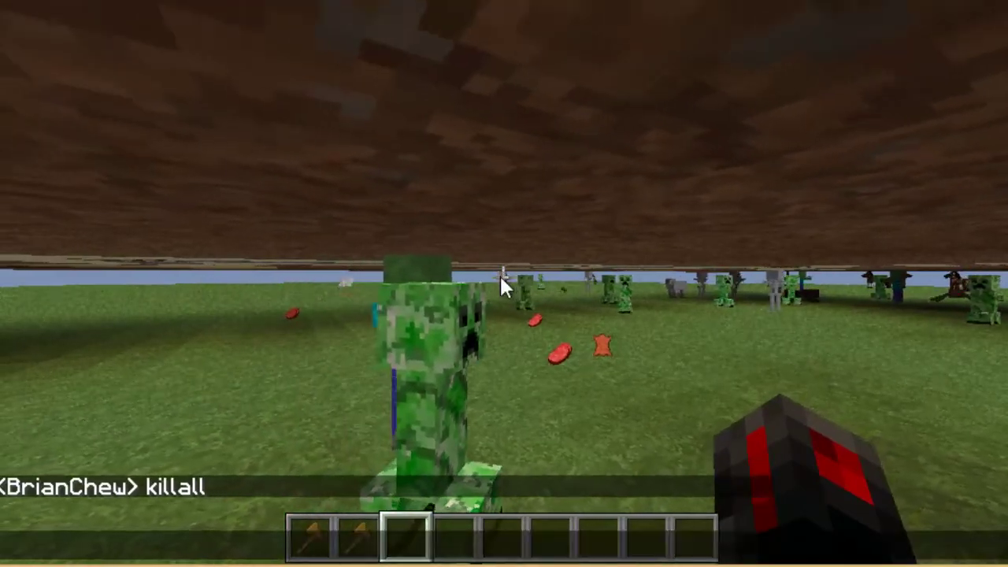
key("Escape")
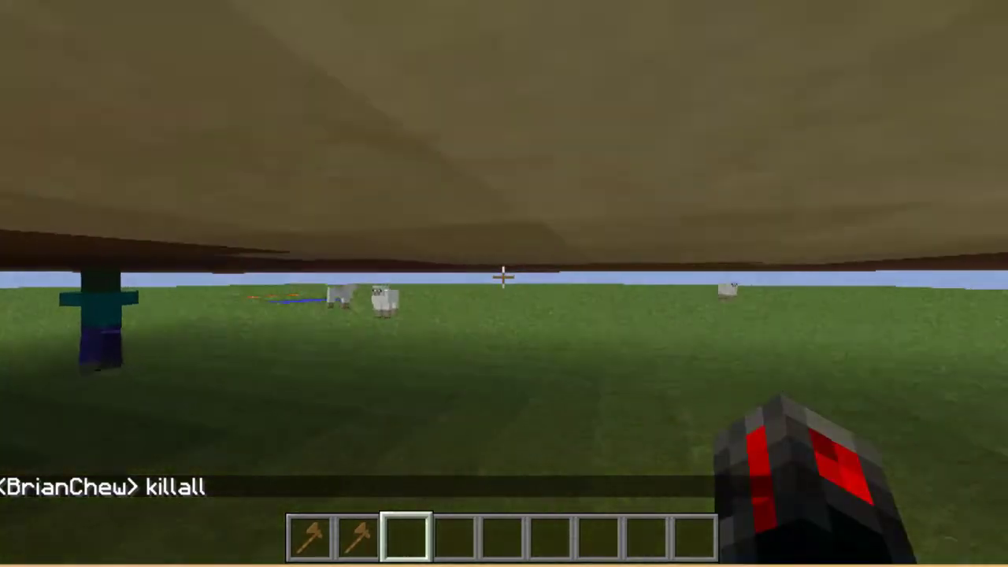
Send the chat message "CTRL" and display the debug overlay to check that OptiFine is loaded
type("t")
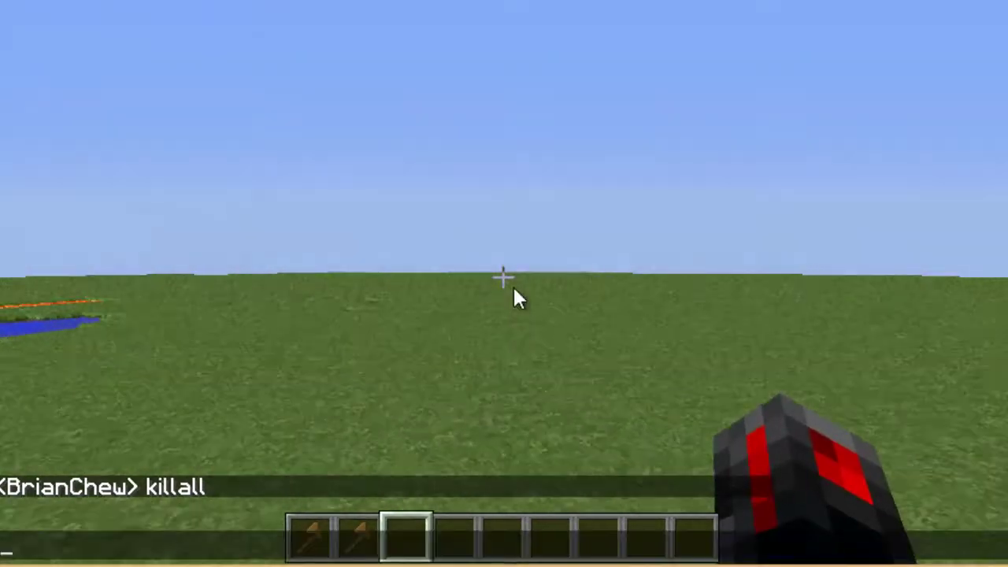
type("CTRL")
key("Return")
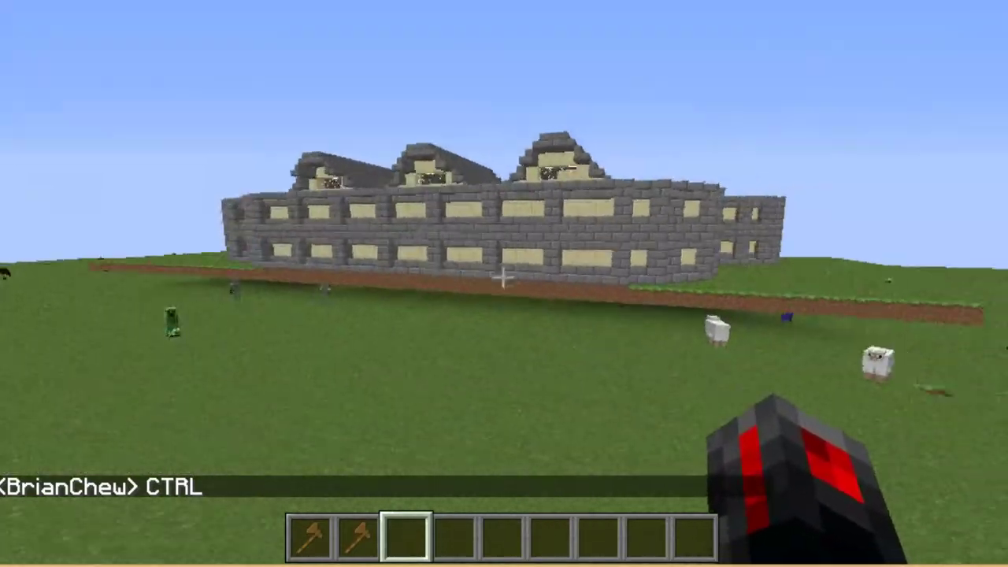
key("F3")
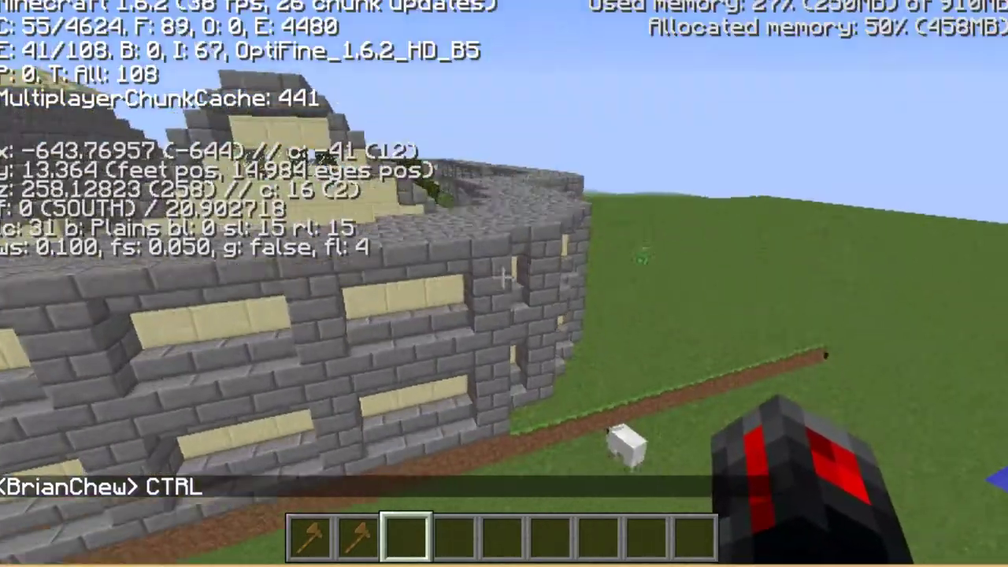
Explore the walled village, its market stalls, gate and main path with the debug overlay on to examine OptiFine's frame rate and rendering
key("w")
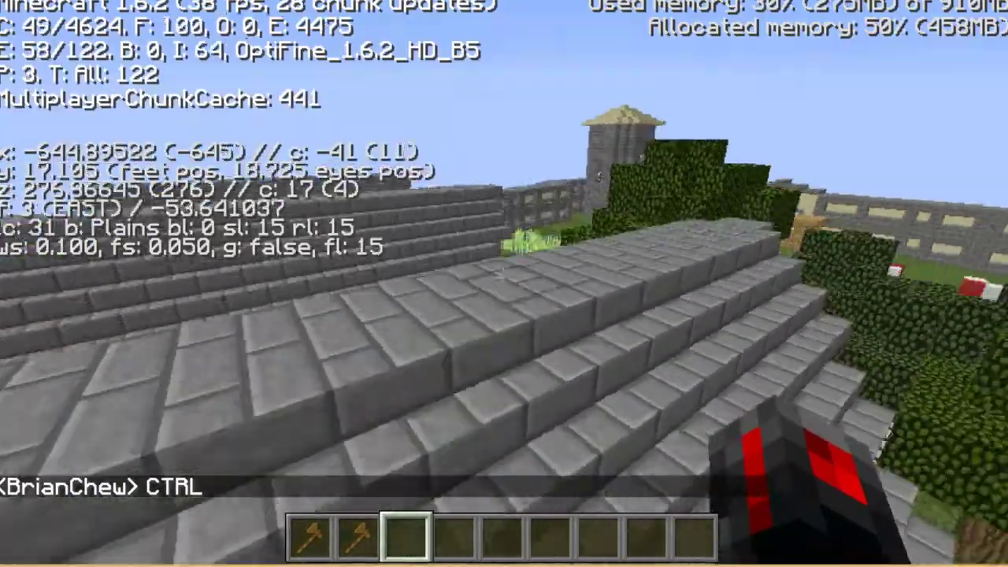
key("w")
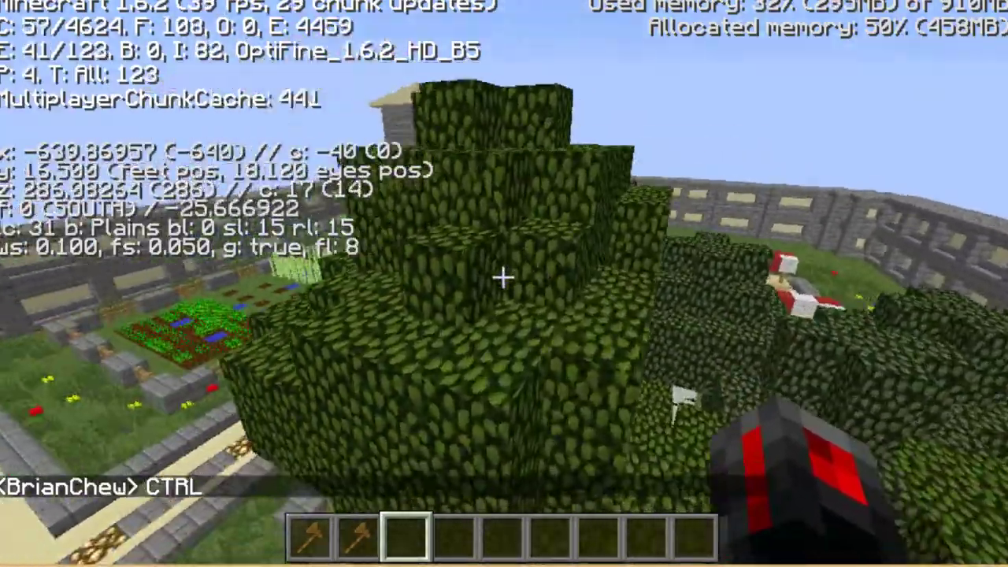
key("w")
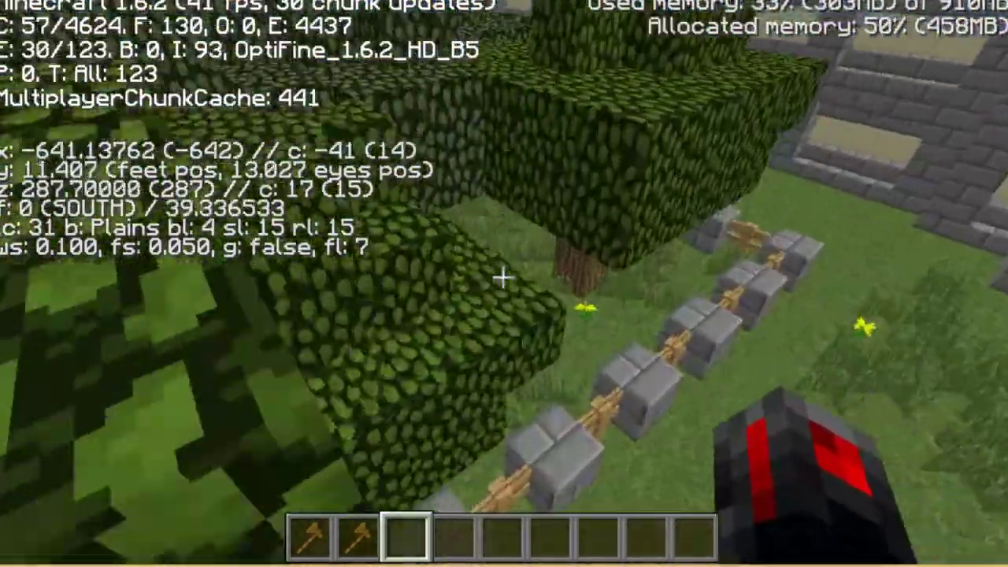
key("w")
key("space")
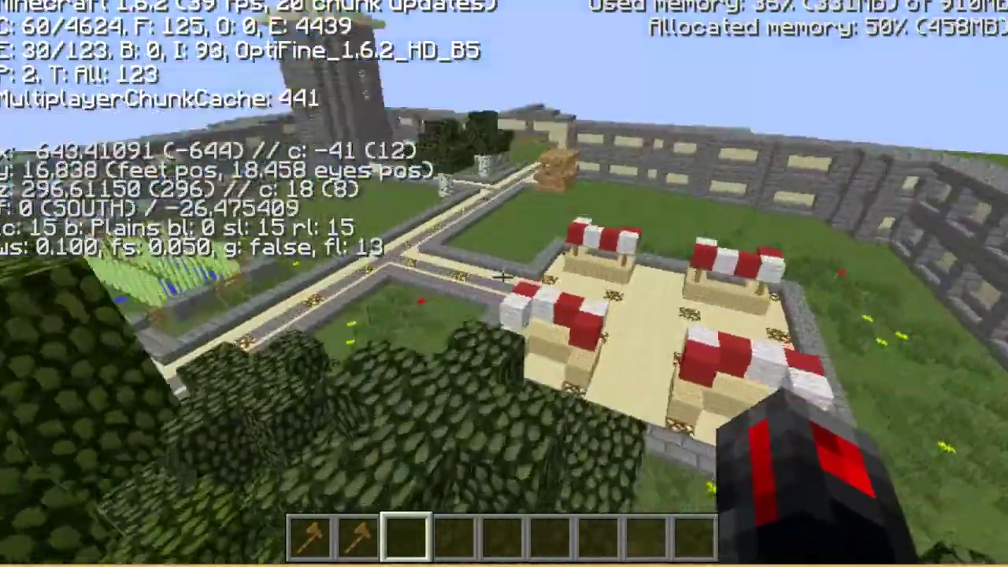
key("w")
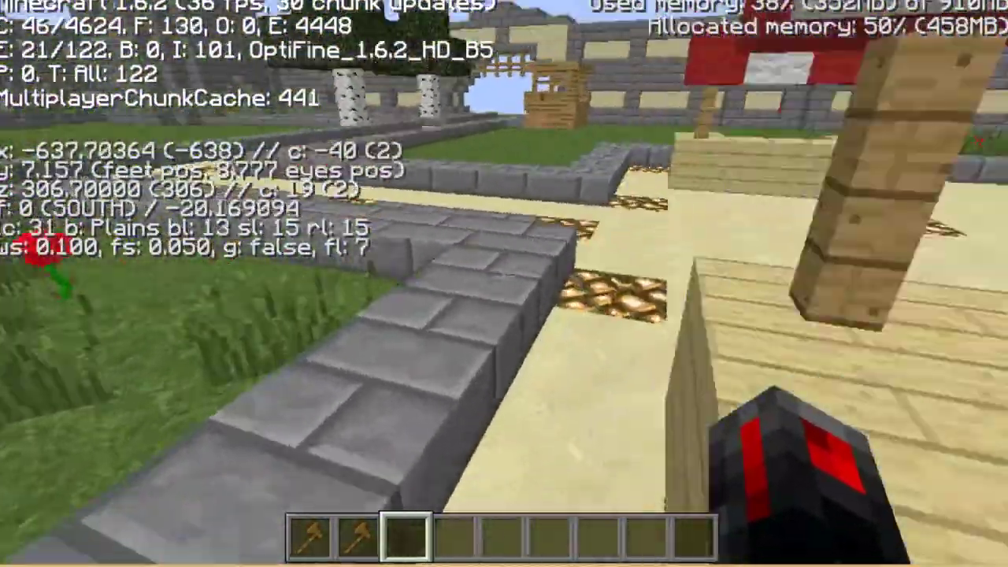
key("w")
key("space")
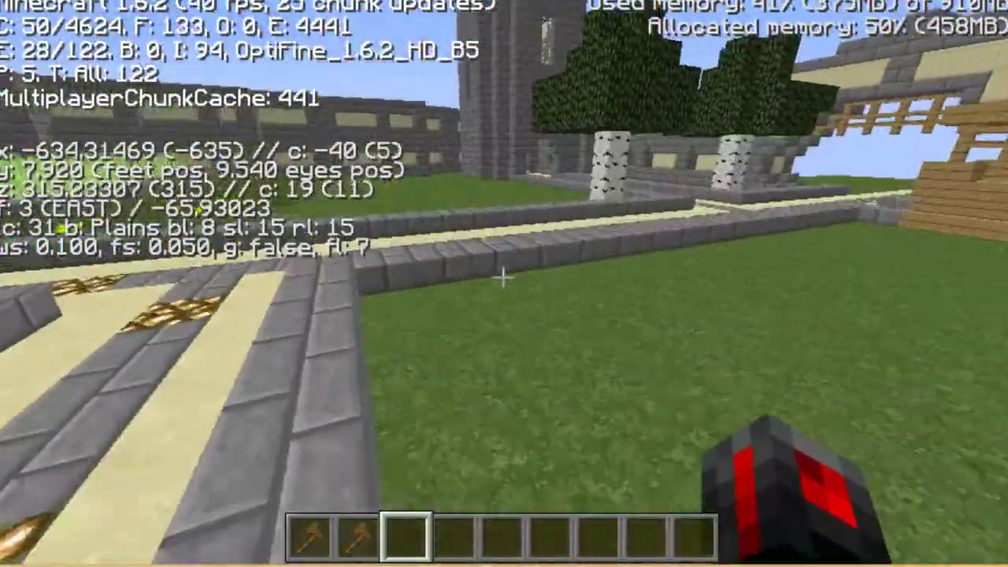
key("w")
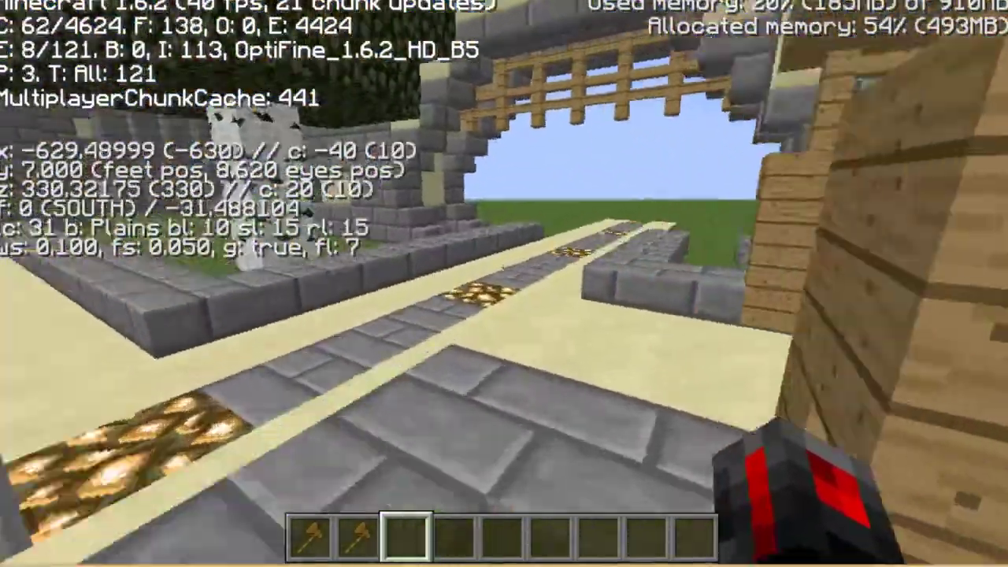
key("w")
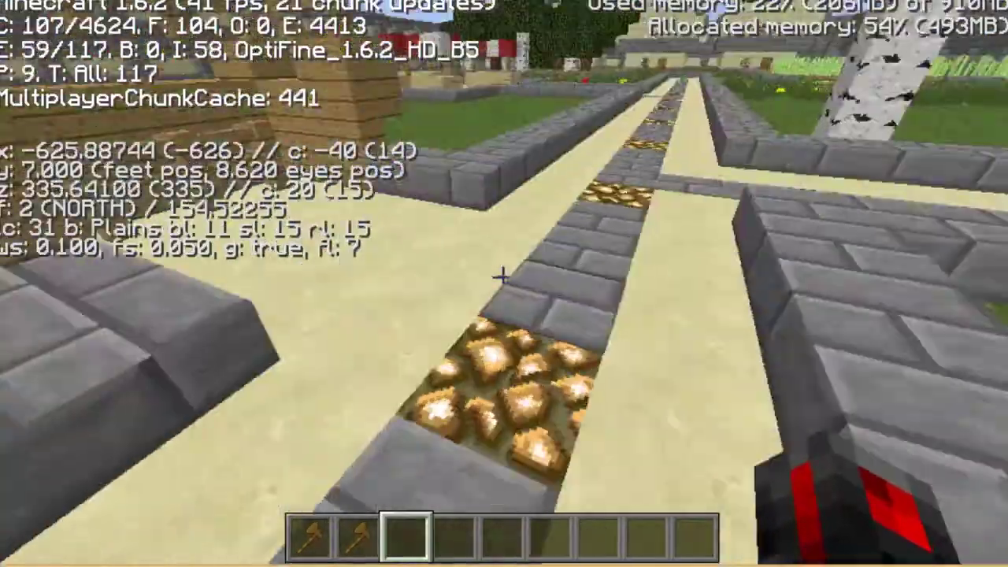
key("w")
key("space")
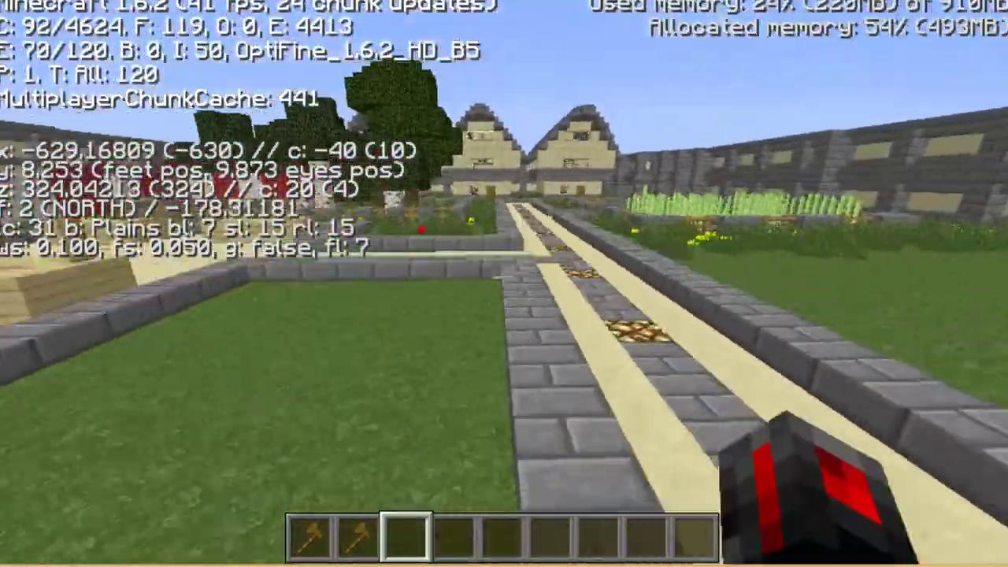
key("w")
key("space")
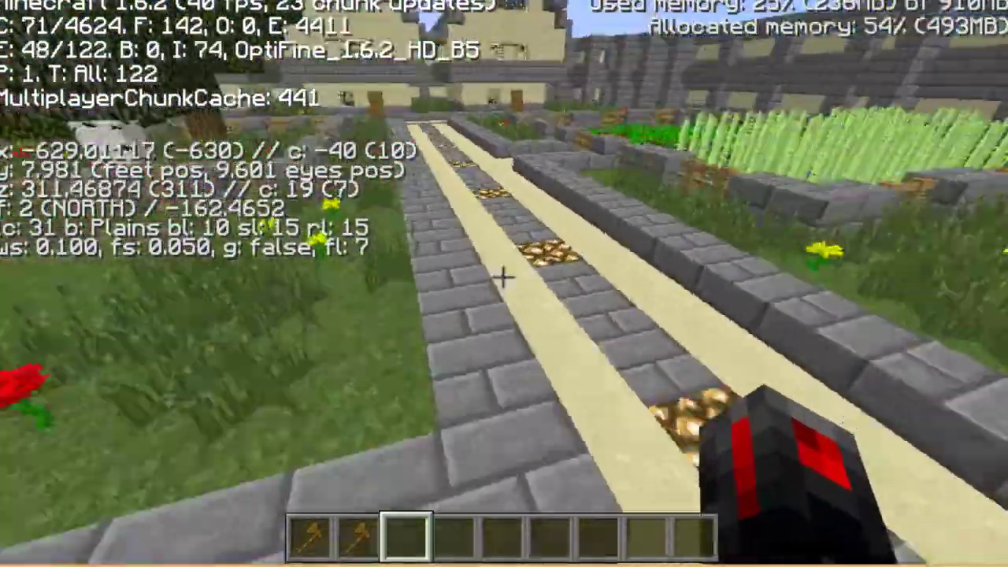
key("space")
key("w")
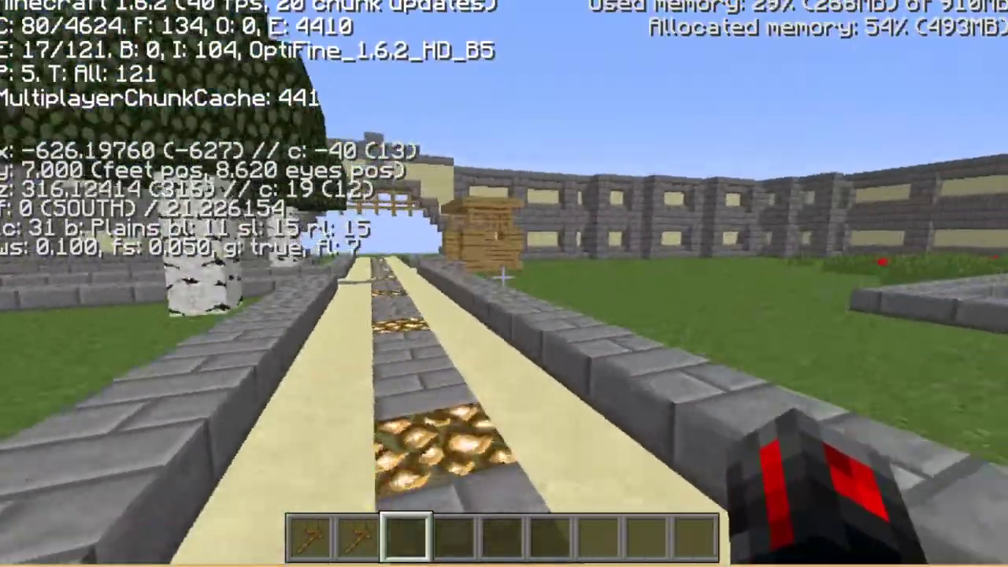